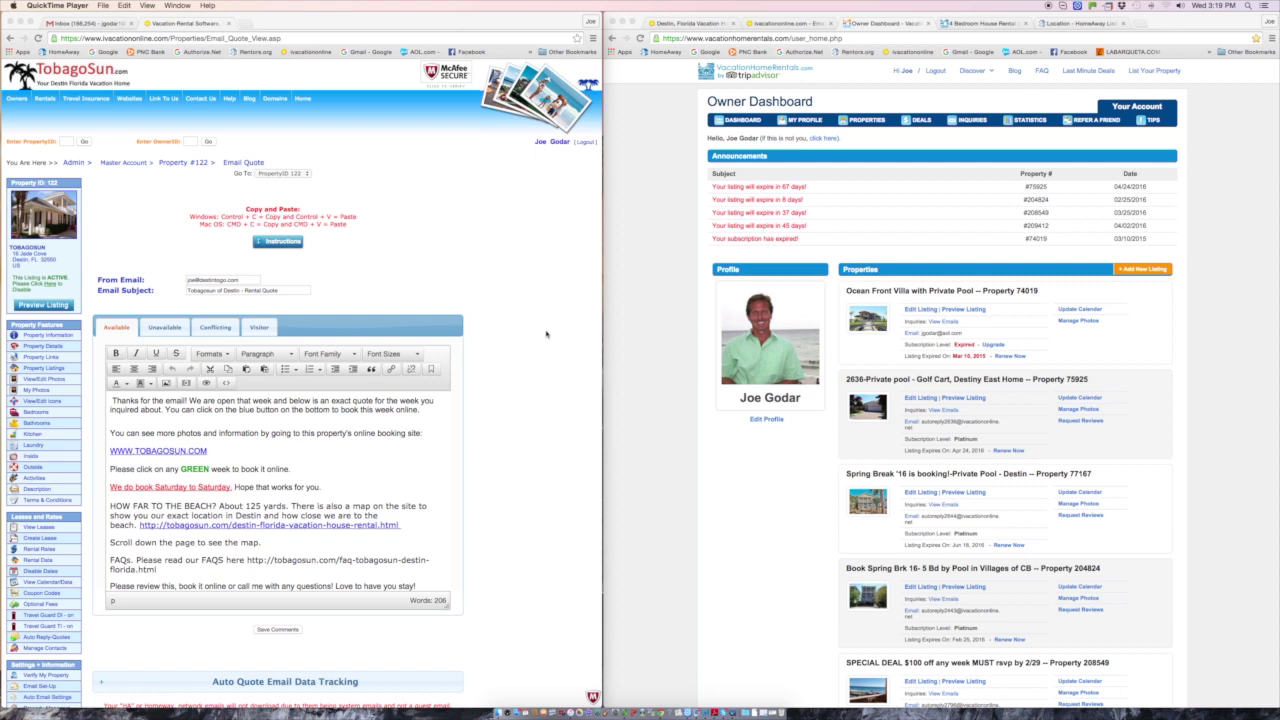
- Bring up Property 122's Email Quote page with the 'Tobagosun of Destin - Rental Quote' draft
{"action": "scroll", "coordinate": [544, 320], "scroll_direction": "down", "scroll_amount": 1}
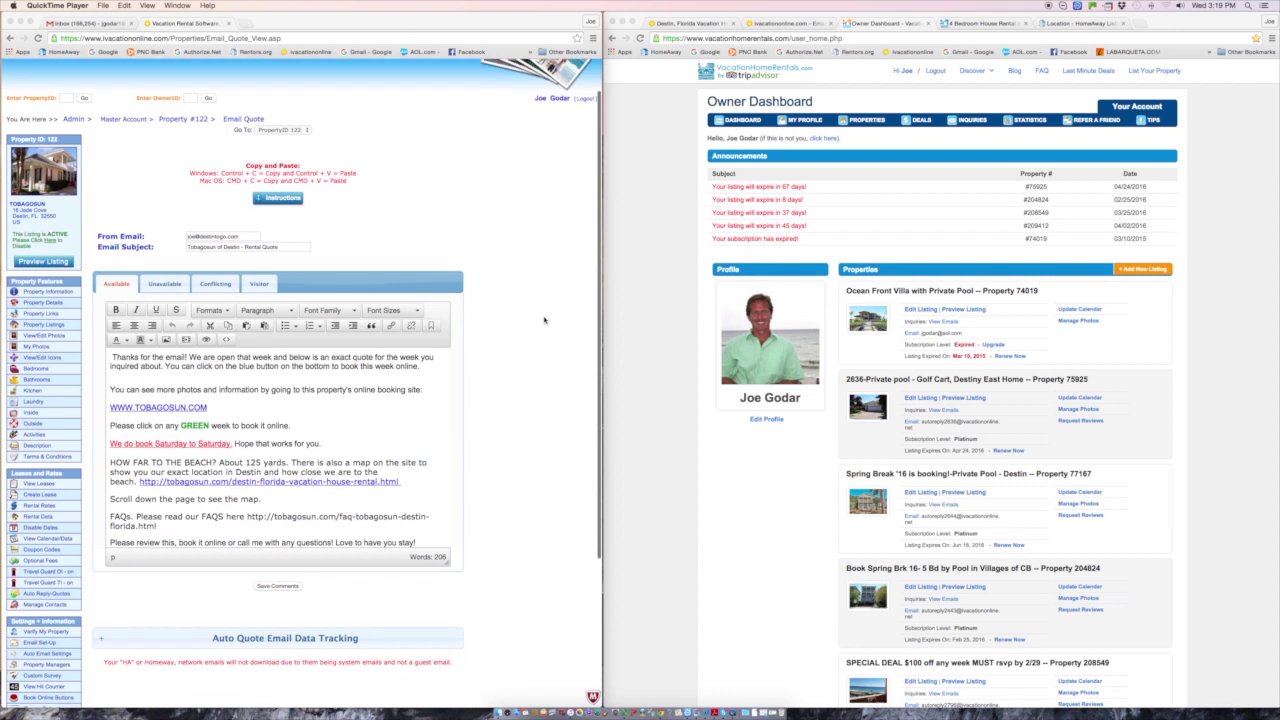
{"action": "left_click", "coordinate": [281, 199]}
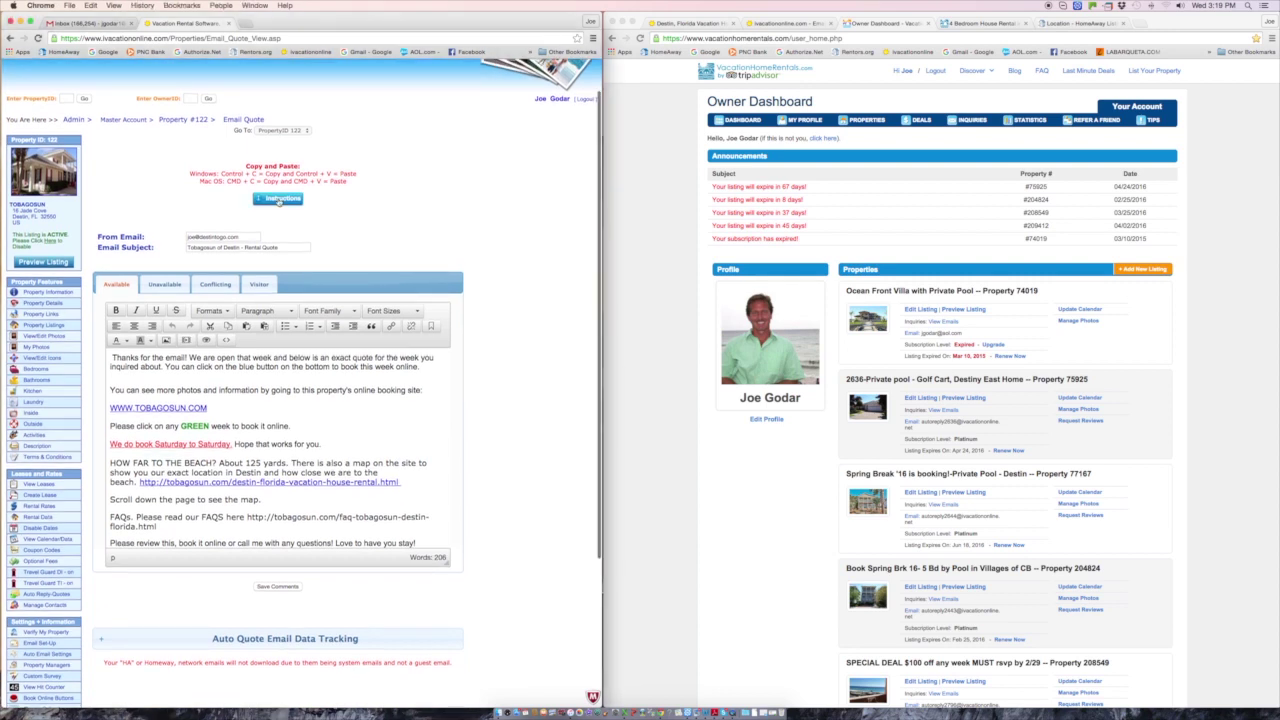
- Show the auto-reply instructions and copy Property 122's auto-reply forwarding address
{"action": "left_click", "coordinate": [281, 199]}
{"action": "left_click", "coordinate": [281, 199]}
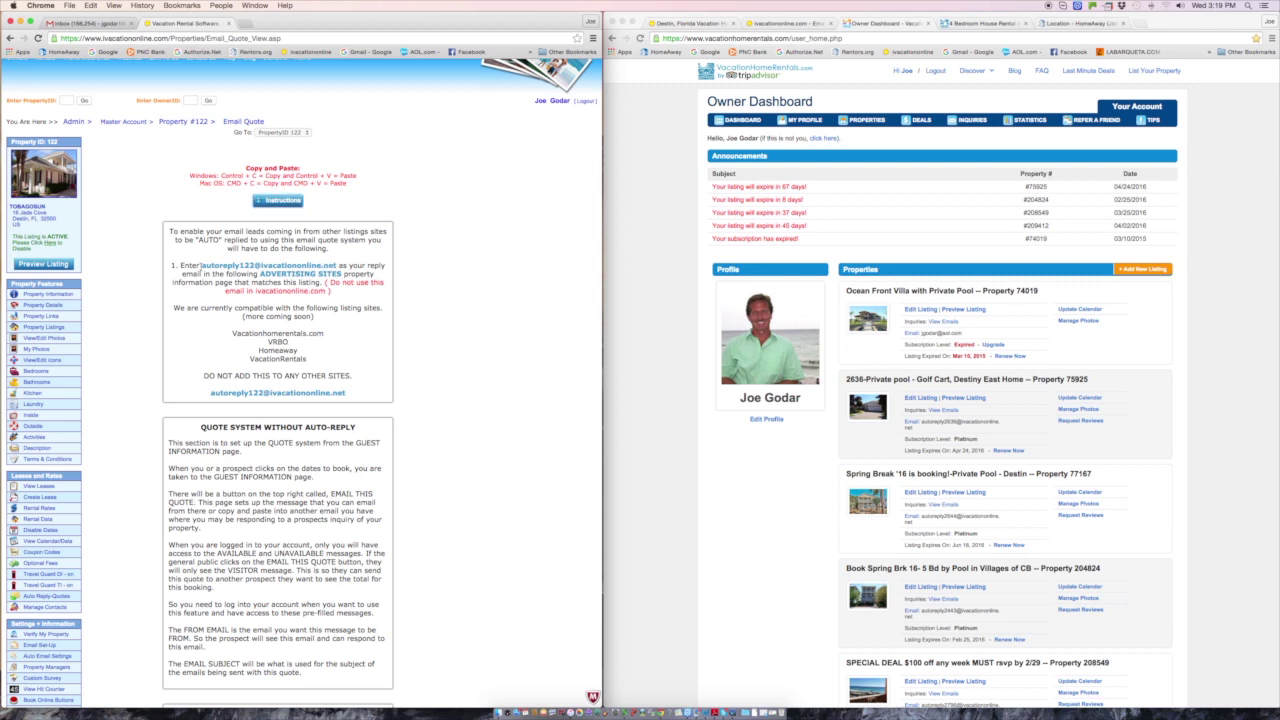
{"action": "left_click_drag", "start_coordinate": [201, 266], "coordinate": [330, 265]}
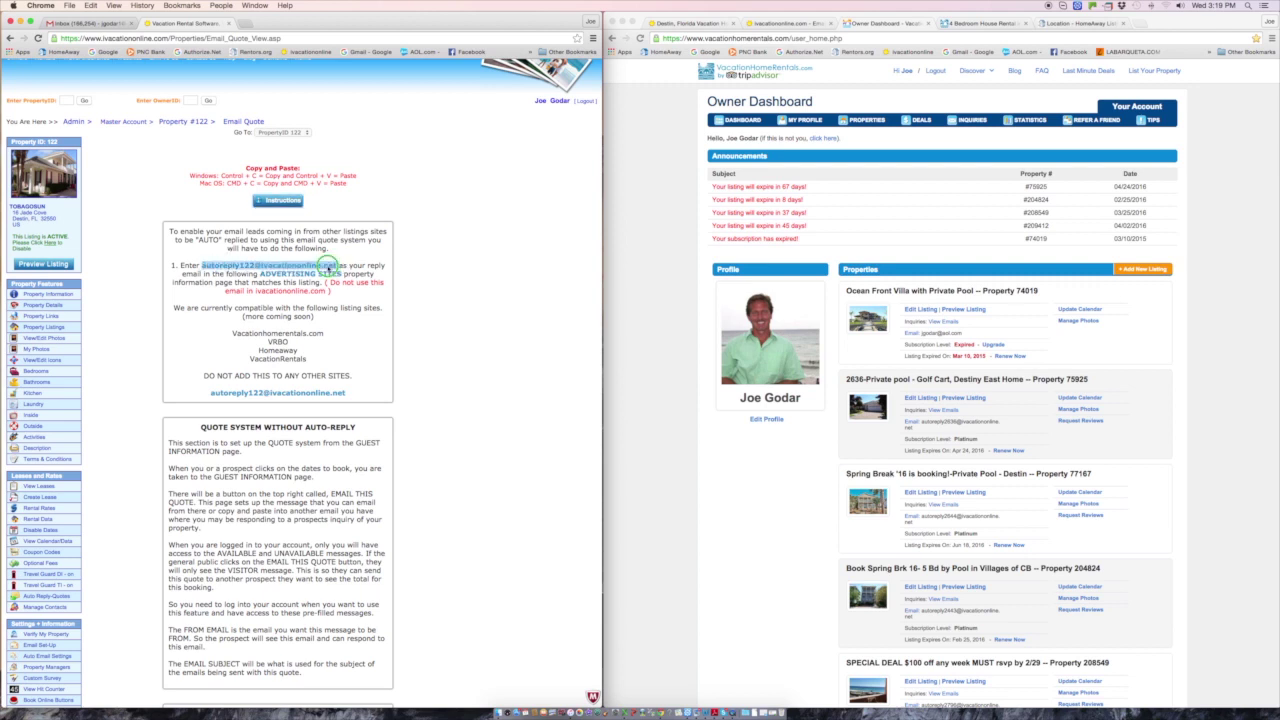
{"action": "right_click", "coordinate": [330, 266]}
{"action": "left_click", "coordinate": [347, 287]}
{"action": "left_click", "coordinate": [477, 200]}
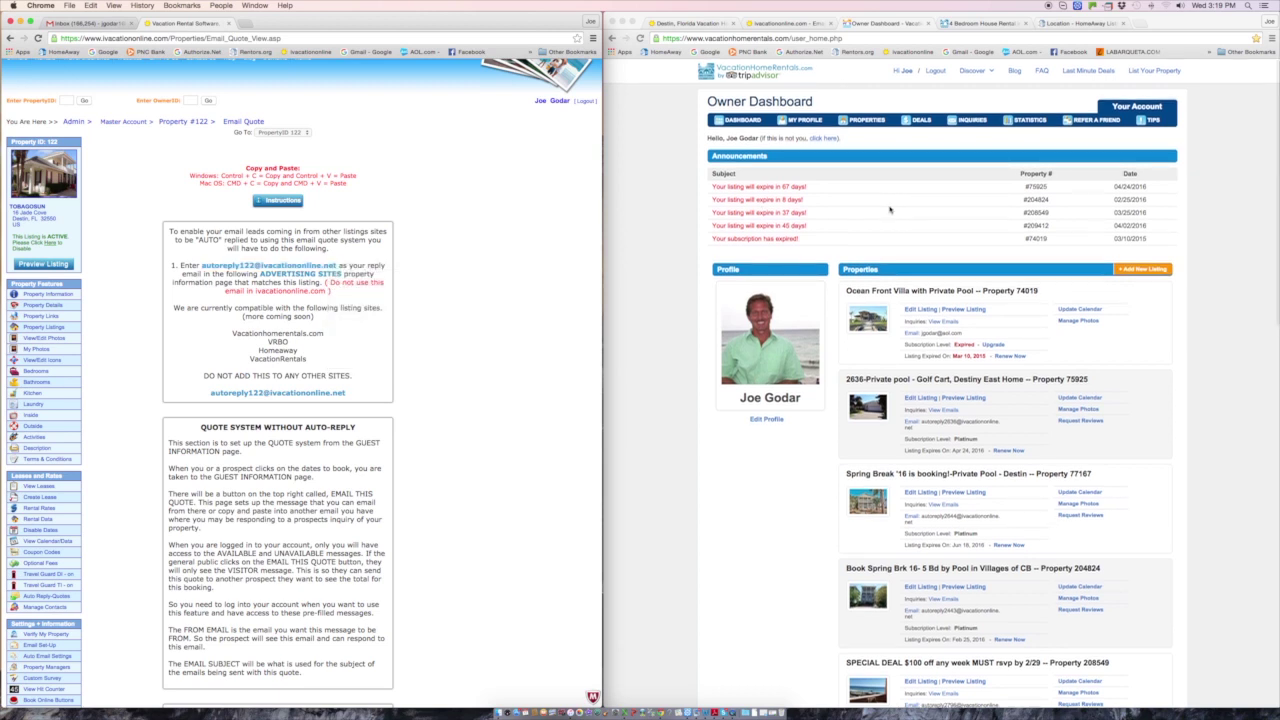
- Open the Tobagosun listing's settings in the Owner Dashboard and check Email Address For Inquiries
{"action": "scroll", "coordinate": [889, 209], "scroll_direction": "down", "scroll_amount": 2}
{"action": "scroll", "coordinate": [889, 209], "scroll_direction": "down", "scroll_amount": 6}
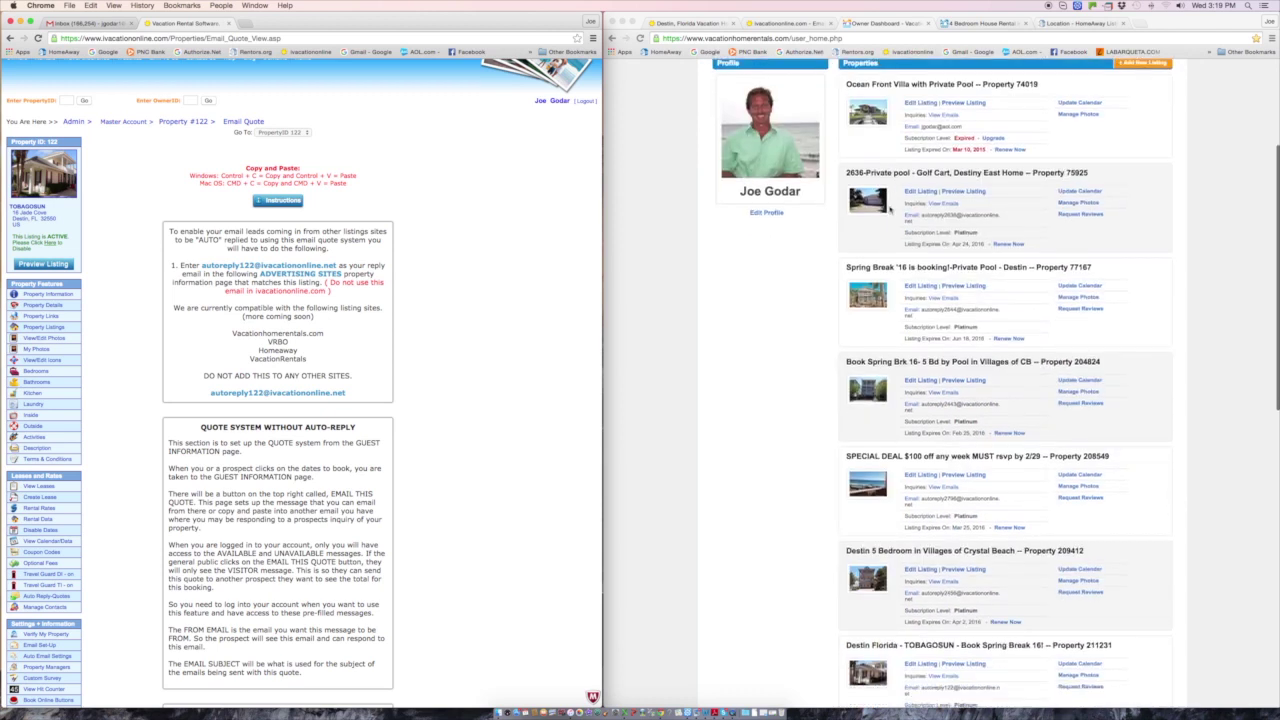
{"action": "scroll", "coordinate": [889, 209], "scroll_direction": "down", "scroll_amount": 1}
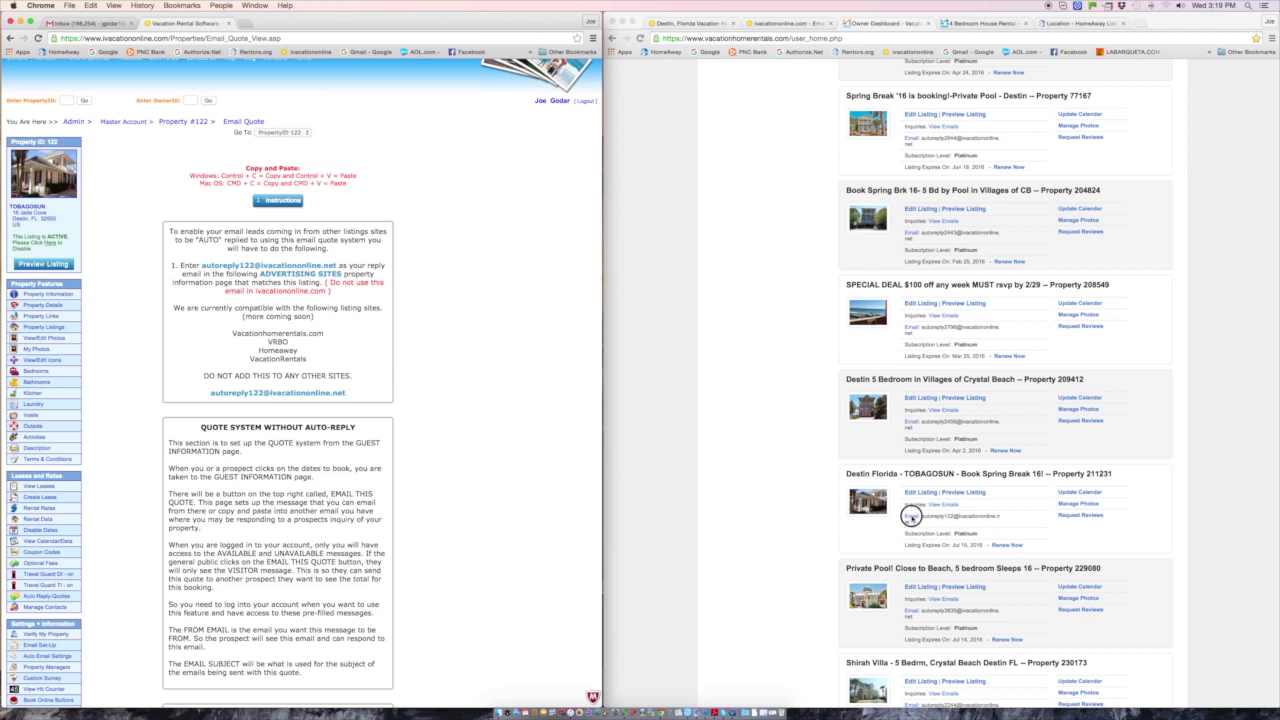
{"action": "left_click", "coordinate": [912, 520]}
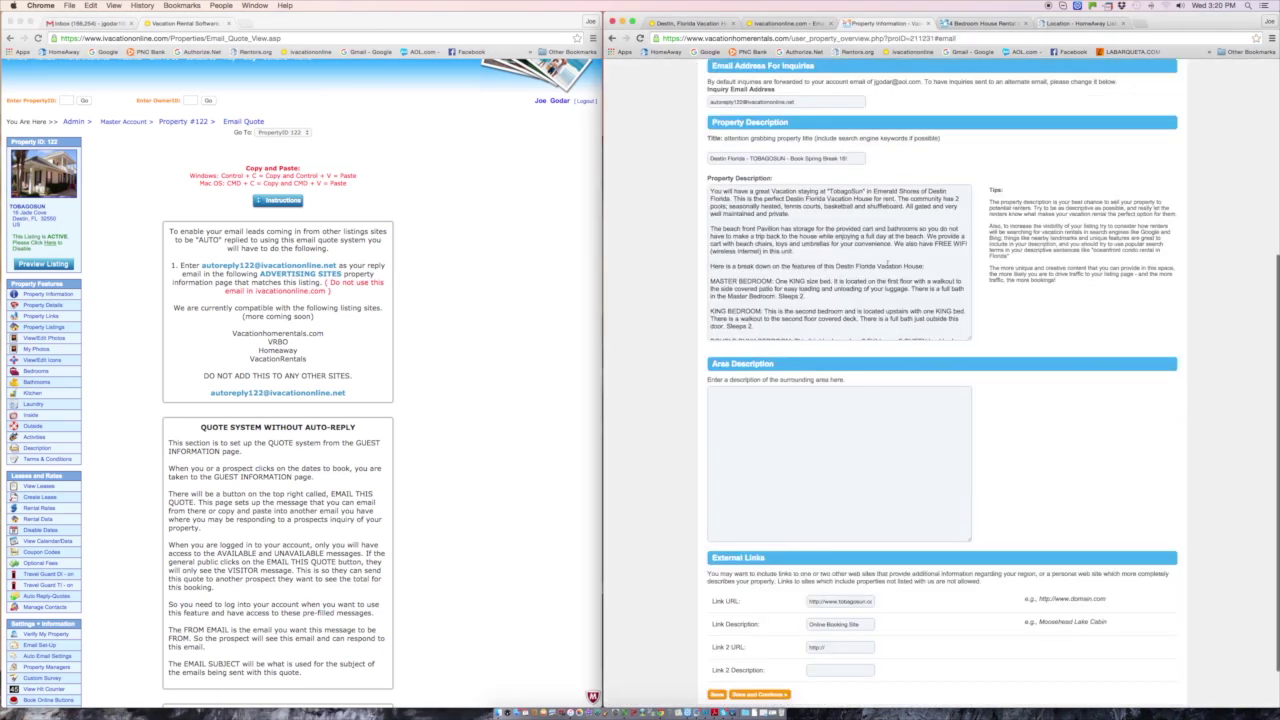
{"action": "scroll", "coordinate": [893, 207], "scroll_direction": "up", "scroll_amount": 1}
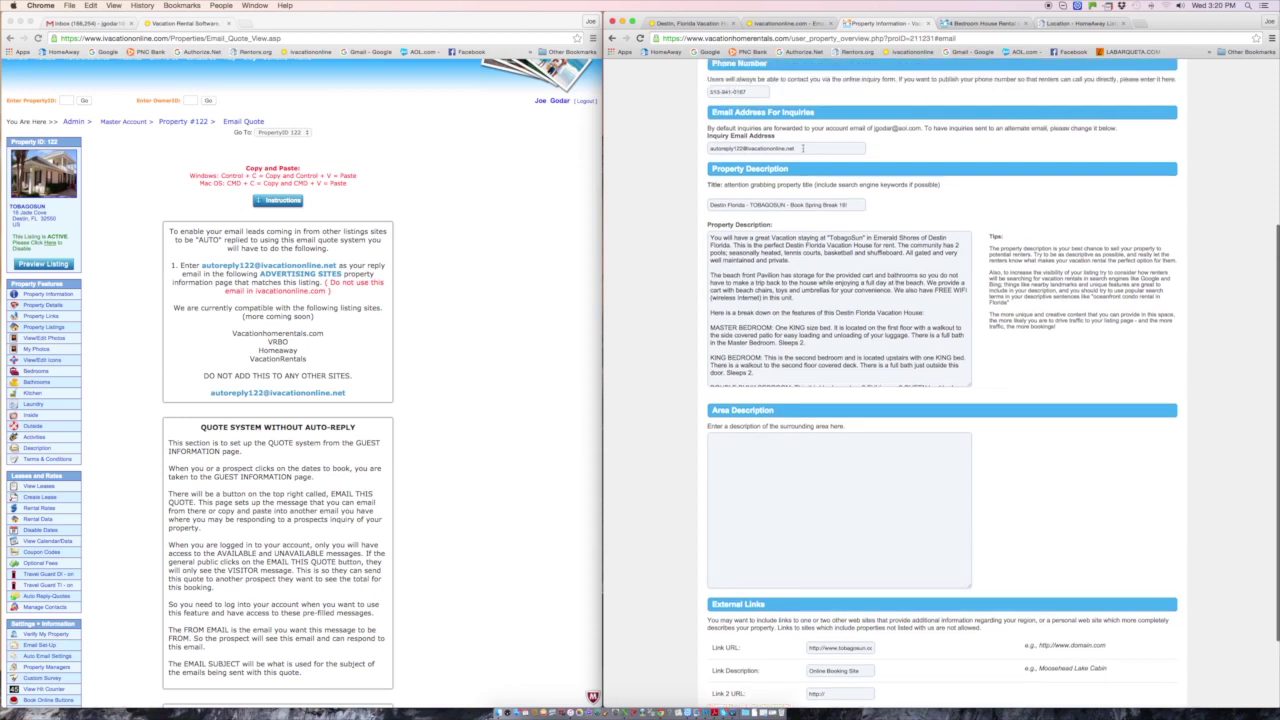
{"action": "scroll", "coordinate": [692, 497], "scroll_direction": "down", "scroll_amount": 2}
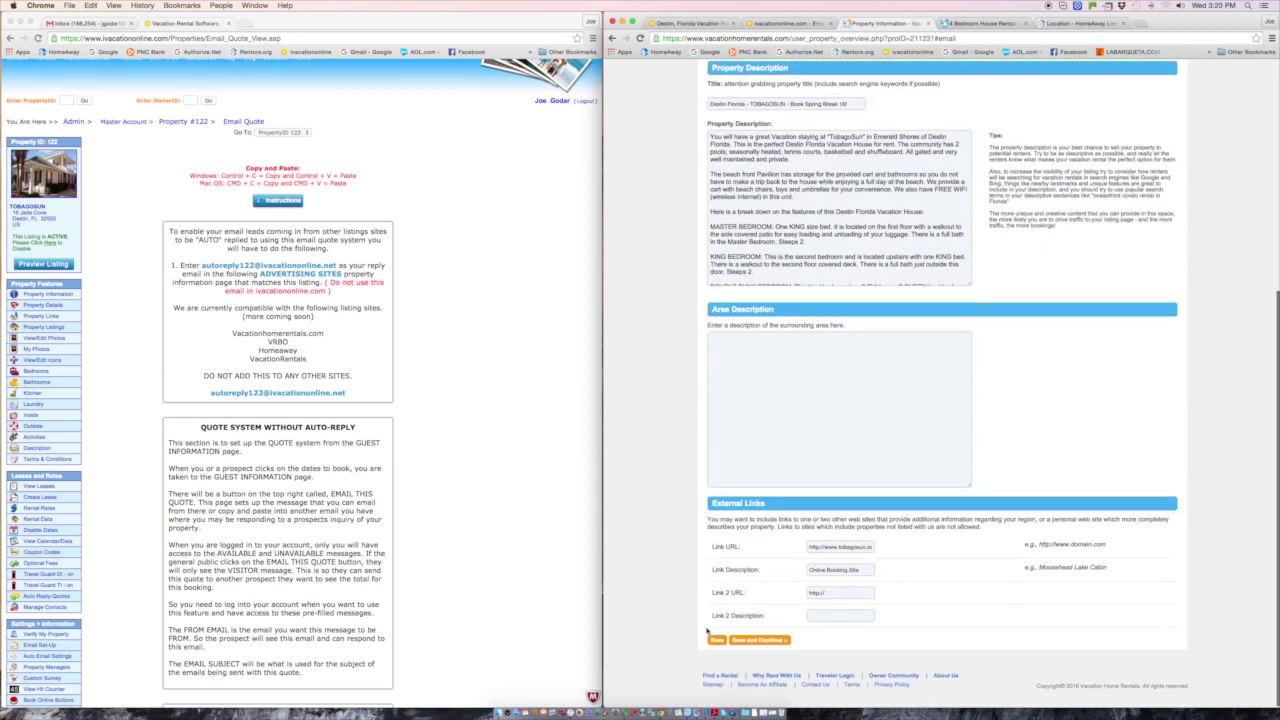
- Return the quote window to its editor and bring up the public Destin listing's Contact Owner form
{"action": "left_click", "coordinate": [490, 356]}
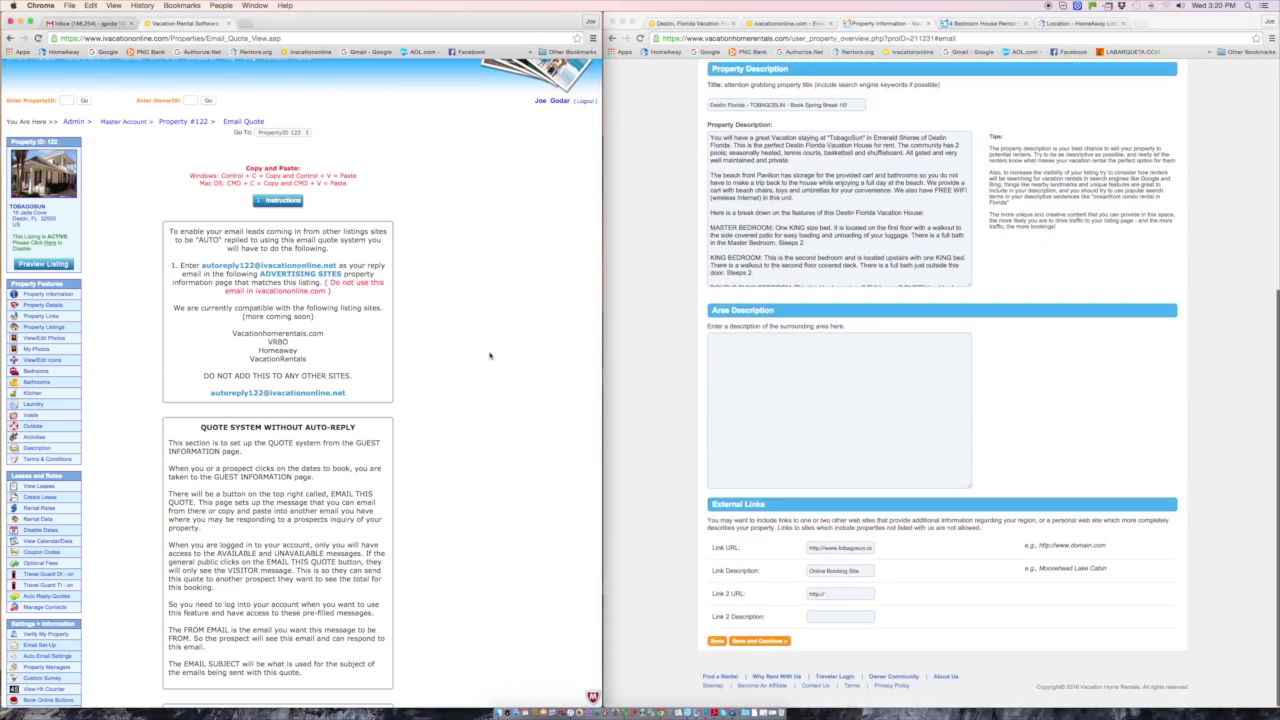
{"action": "left_click", "coordinate": [285, 201]}
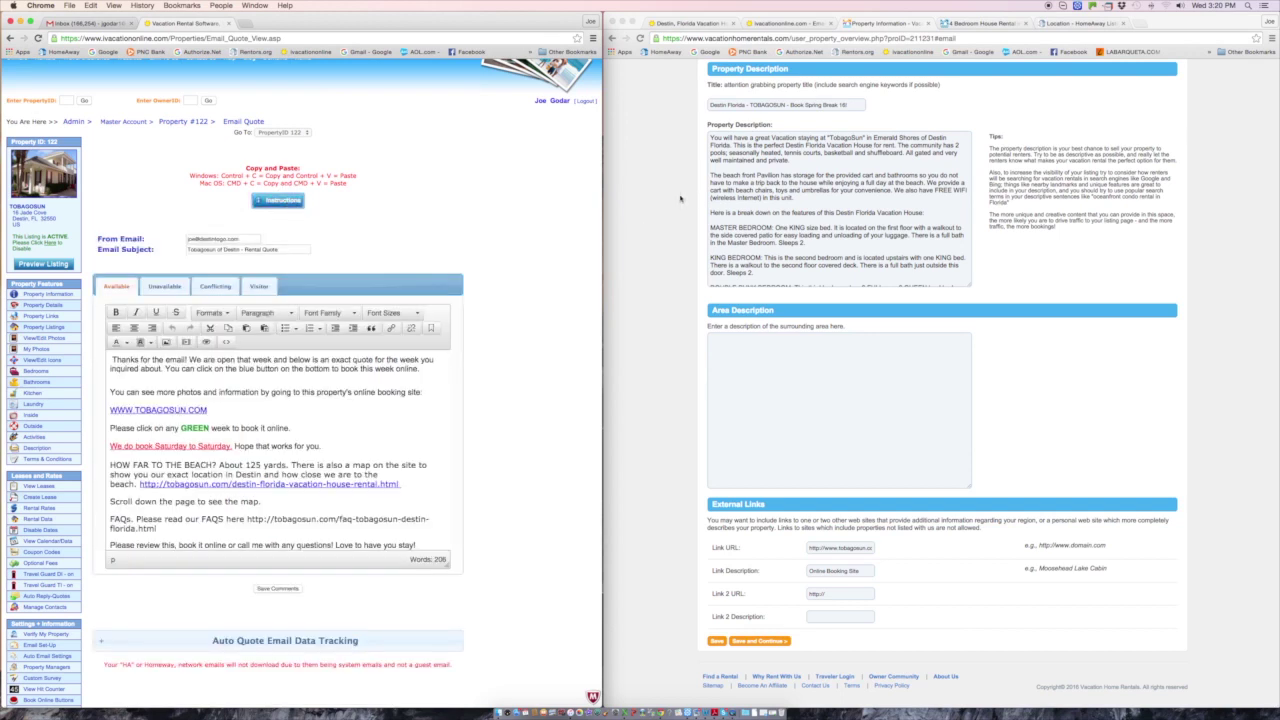
{"action": "left_click", "coordinate": [985, 23]}
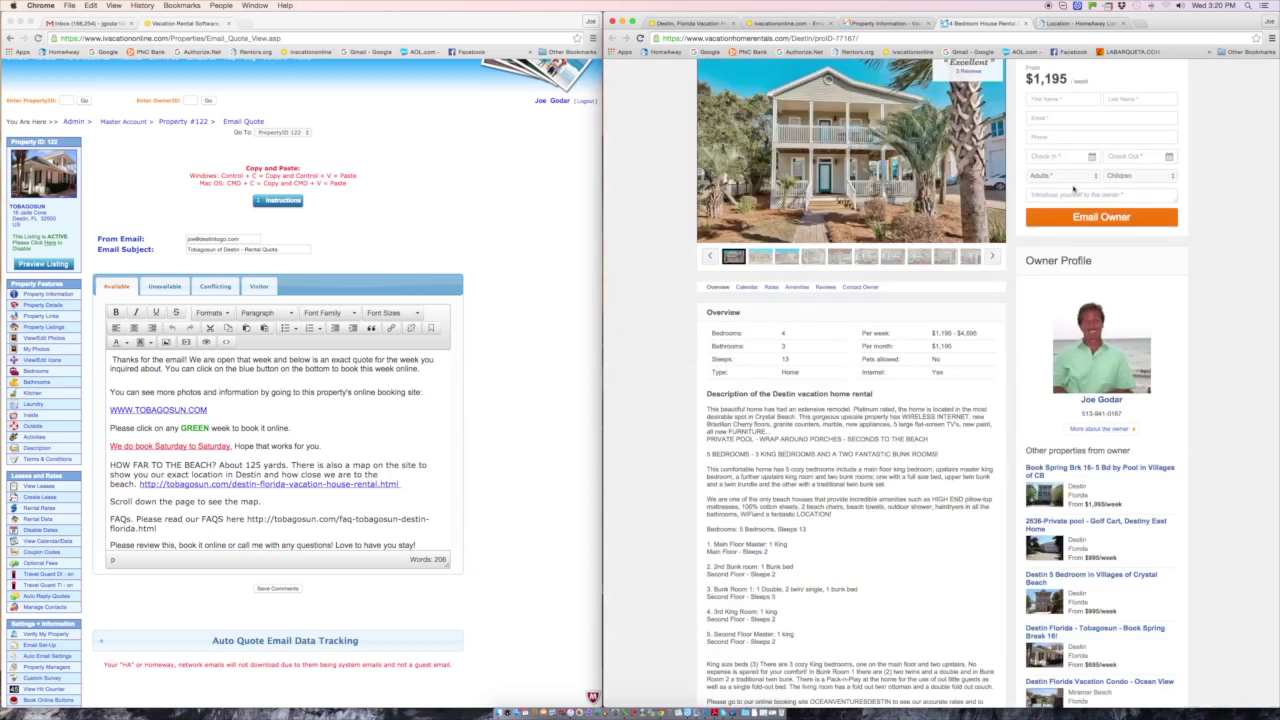
{"action": "scroll", "coordinate": [1230, 150], "scroll_direction": "up", "scroll_amount": 1}
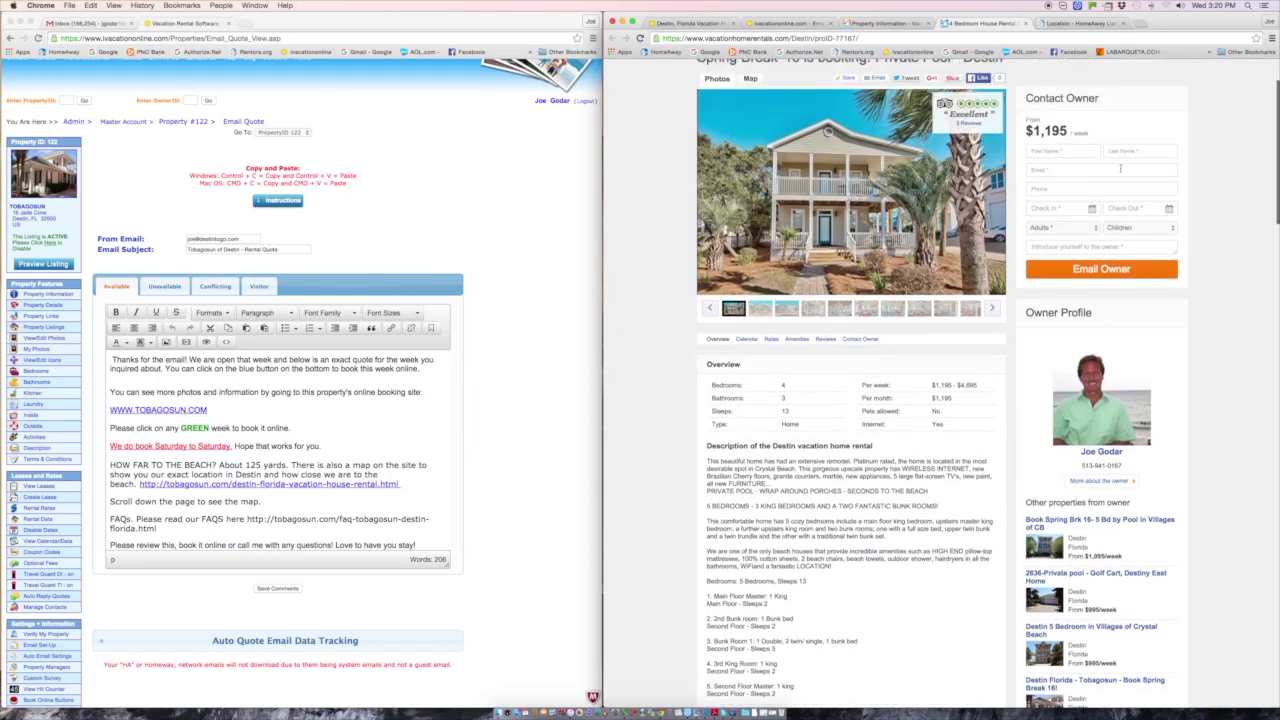
{"action": "left_click", "coordinate": [517, 262]}
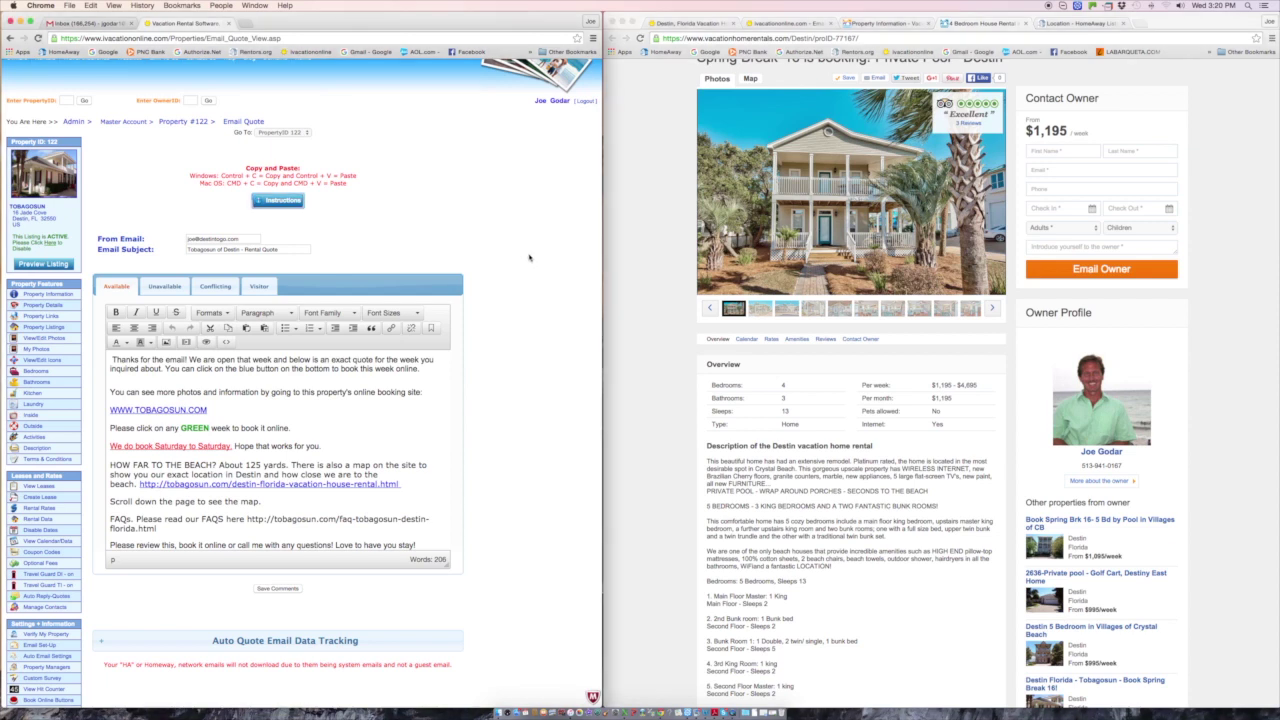
{"action": "left_click", "coordinate": [94, 22]}
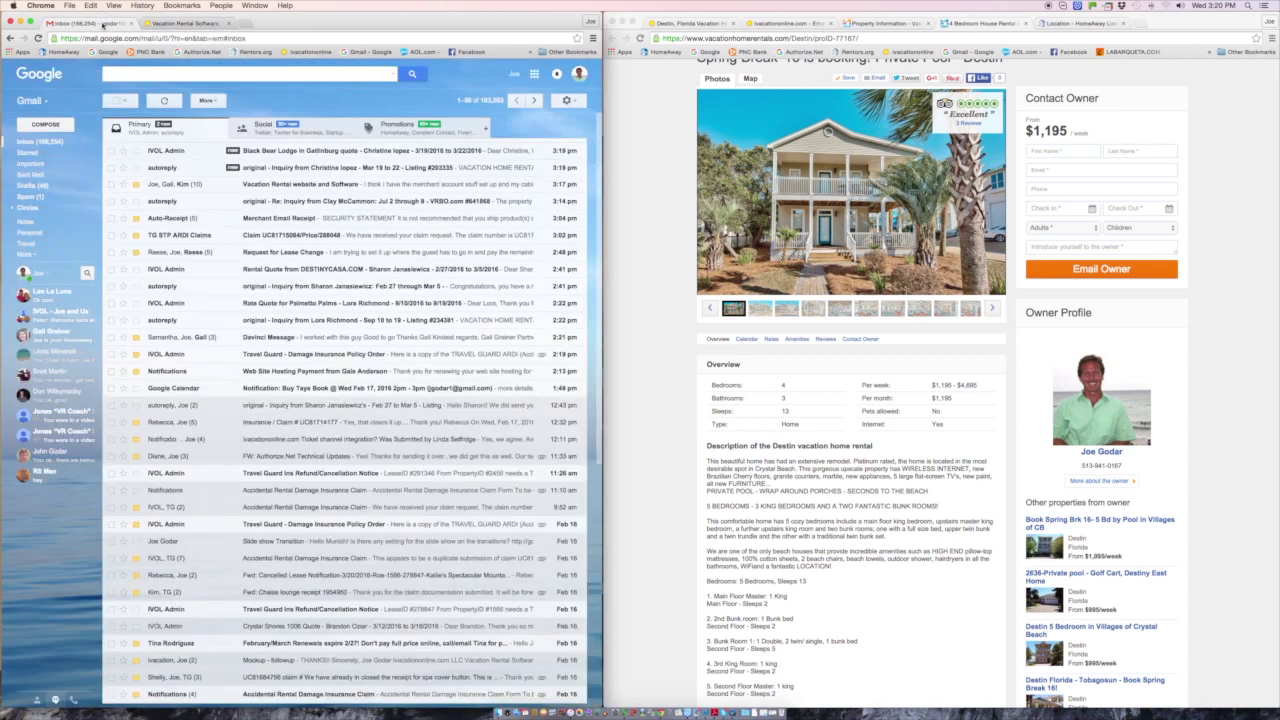
- Glance at the HomeAway inquiry, then follow the DESTINYCASA.COM quote email's BOOK ONLINE HERE link
{"action": "left_click", "coordinate": [206, 288]}
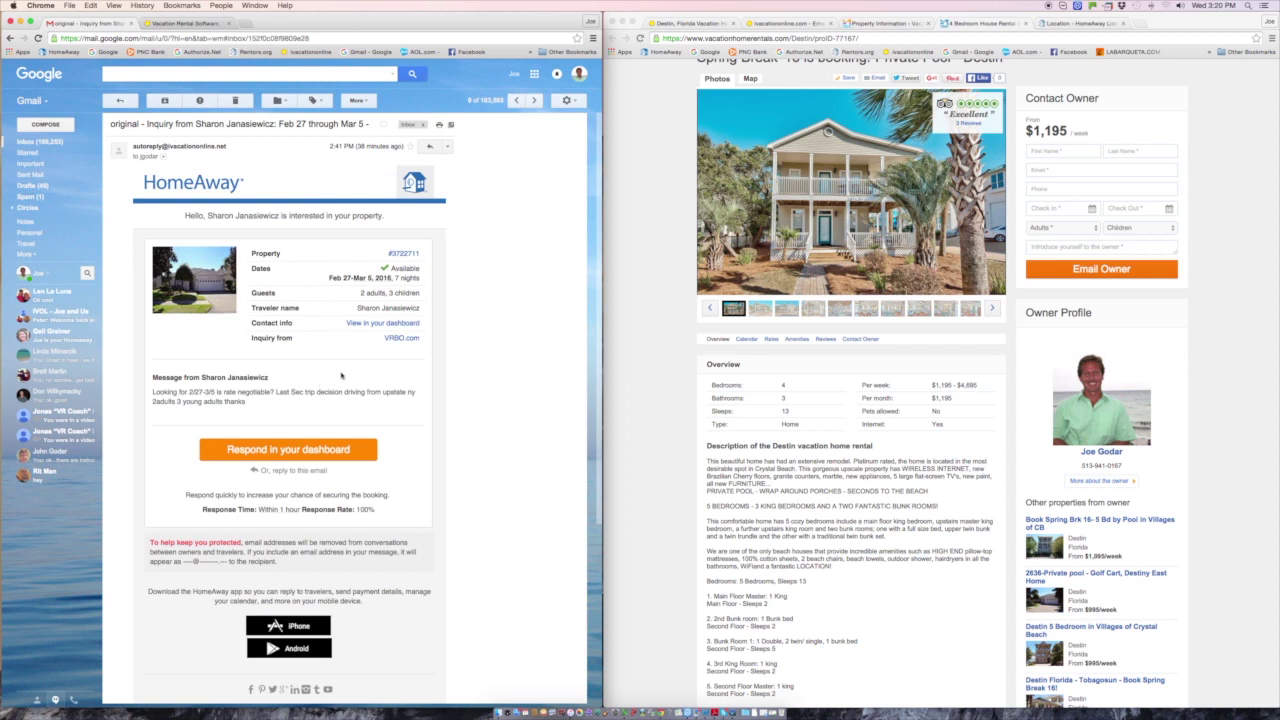
{"action": "left_click", "coordinate": [71, 145]}
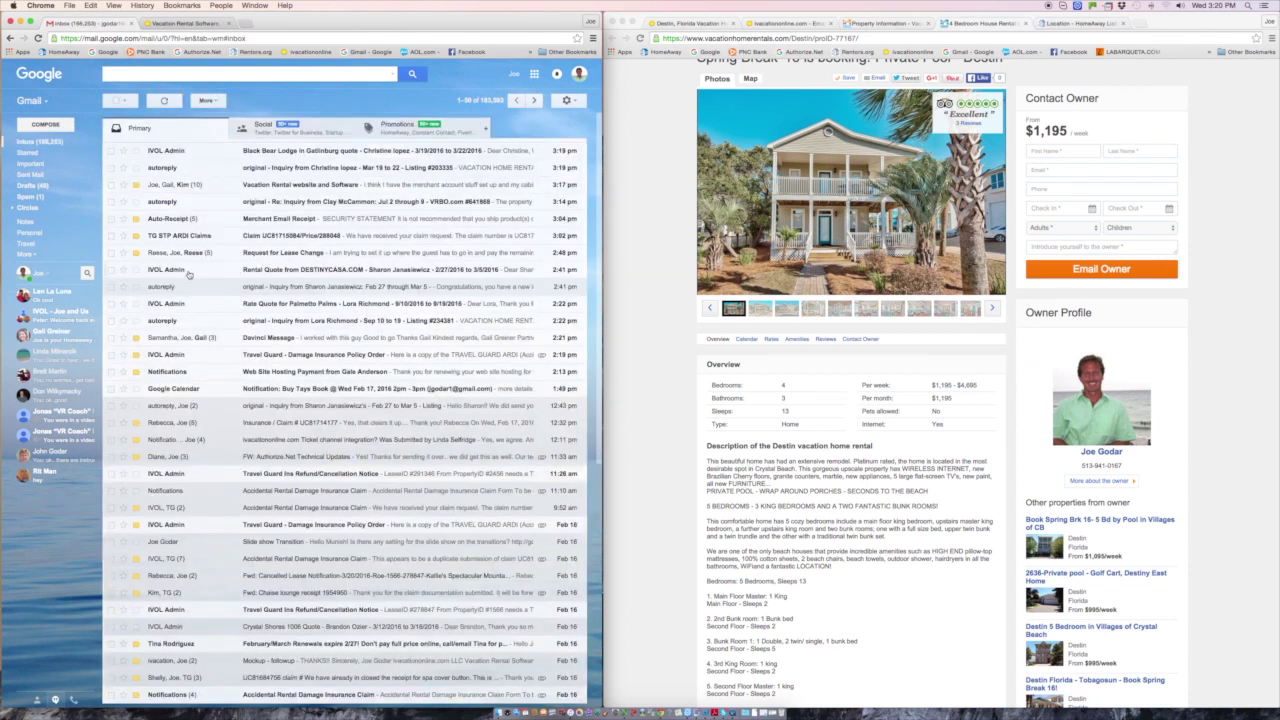
{"action": "left_click", "coordinate": [189, 276]}
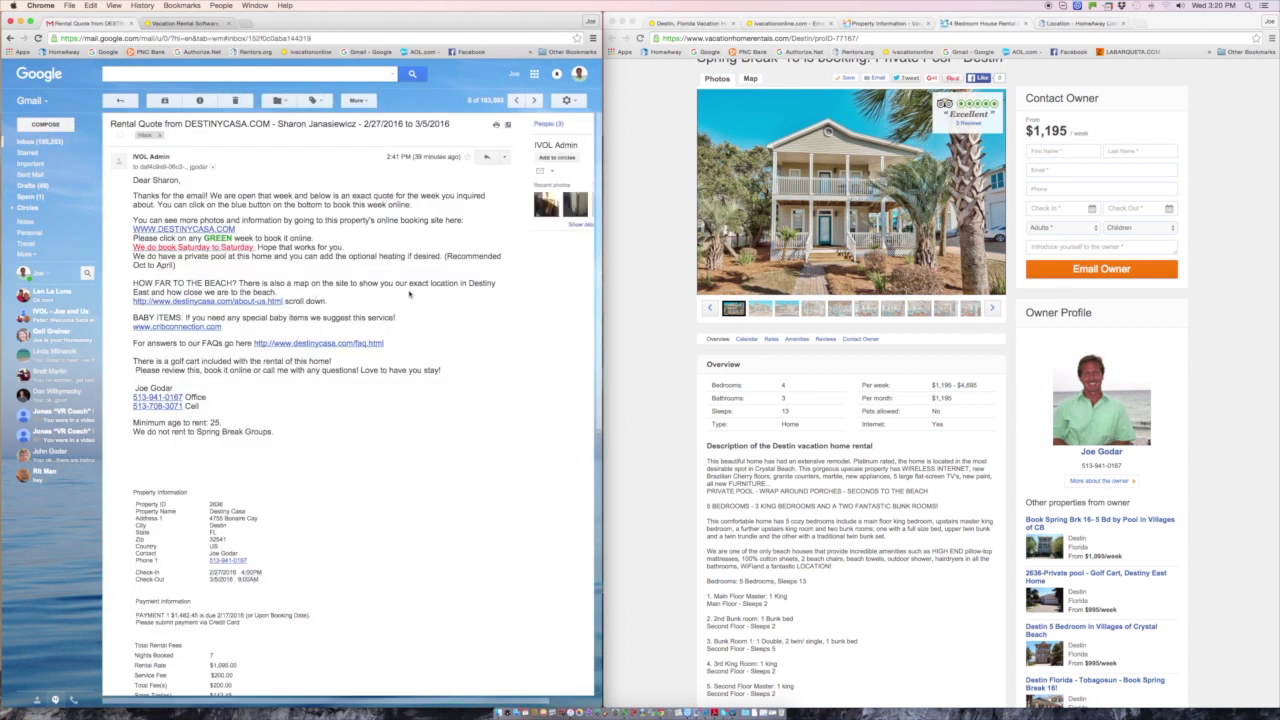
{"action": "left_click_drag", "start_coordinate": [133, 196], "coordinate": [253, 399]}
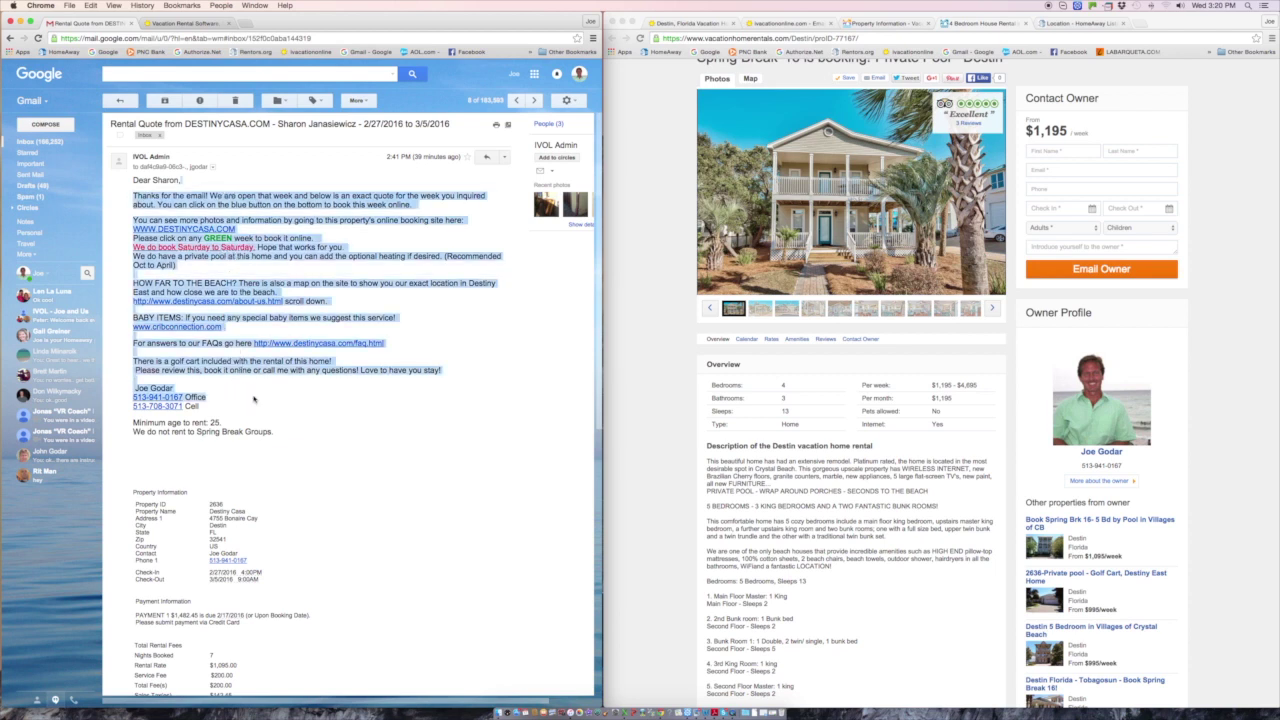
{"action": "left_click", "coordinate": [270, 403]}
{"action": "scroll", "coordinate": [350, 424], "scroll_direction": "down", "scroll_amount": 5}
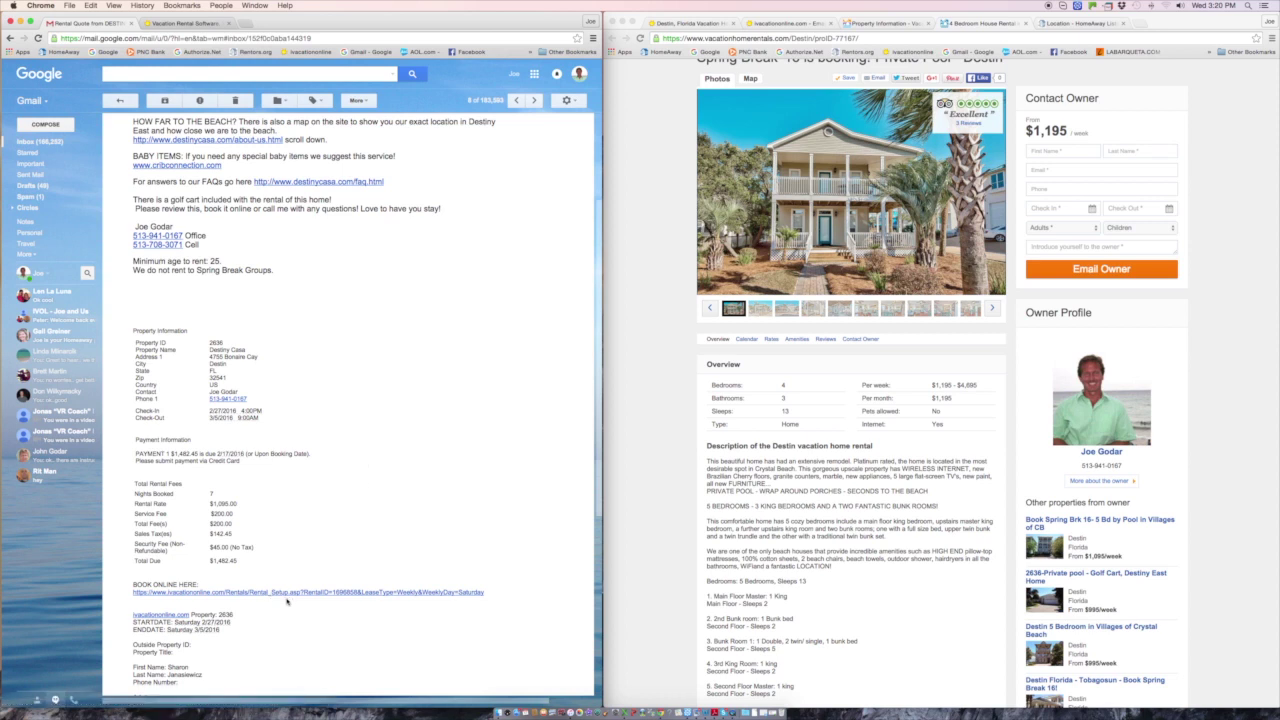
{"action": "left_click", "coordinate": [288, 593]}
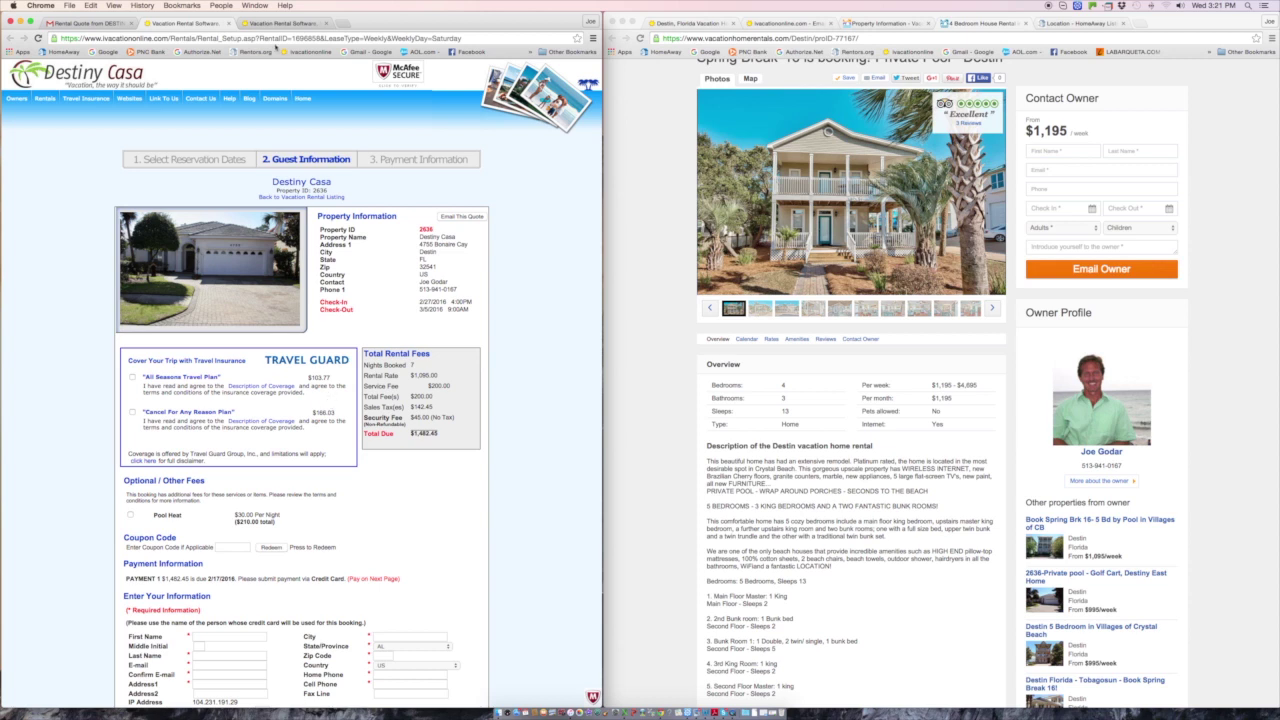
- Close the booking page and read through the Available-dates quote template in the editor
{"action": "left_click", "coordinate": [228, 23]}
{"action": "left_click", "coordinate": [178, 23]}
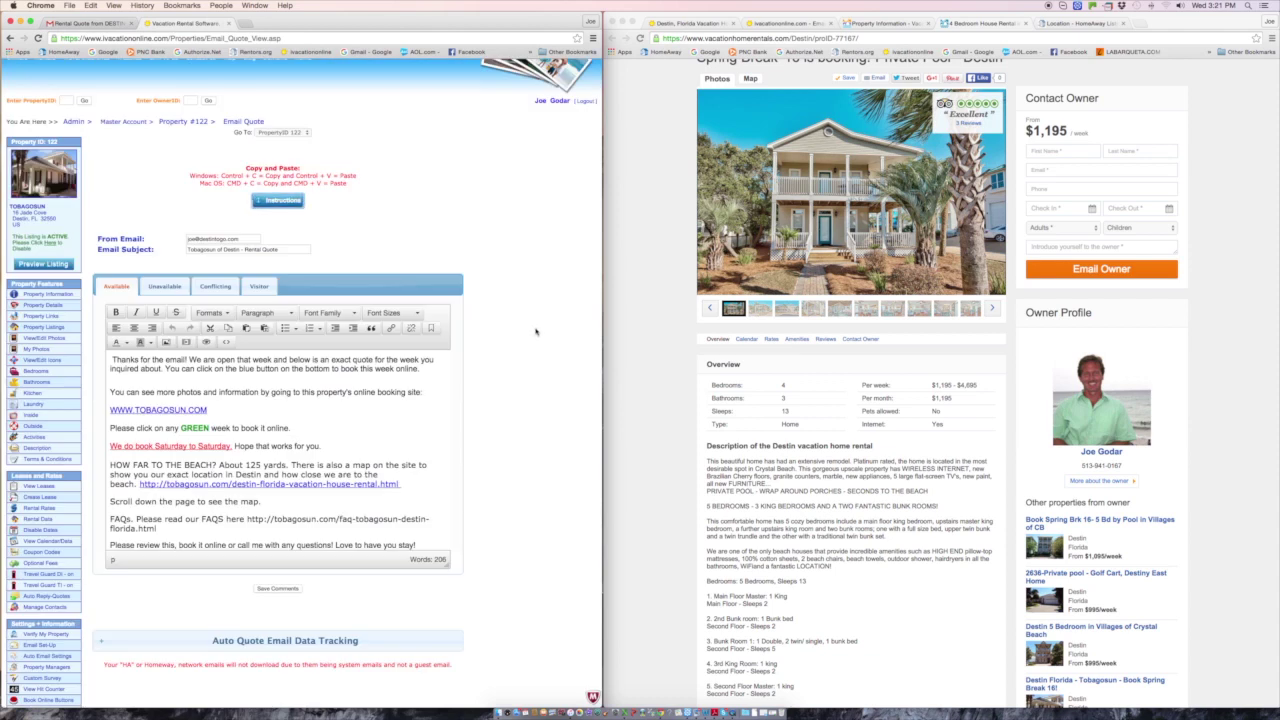
{"action": "scroll", "coordinate": [537, 335], "scroll_direction": "up", "scroll_amount": 1}
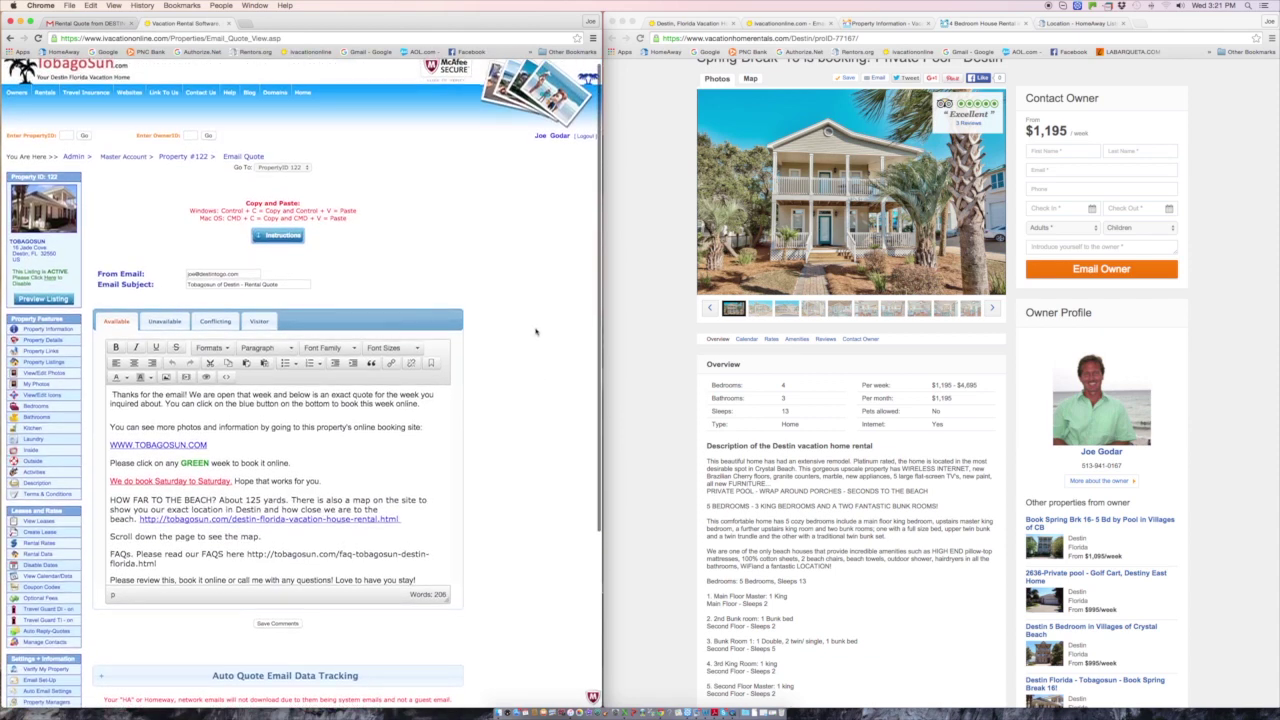
{"action": "scroll", "coordinate": [537, 332], "scroll_direction": "down", "scroll_amount": 1}
{"action": "scroll", "coordinate": [537, 332], "scroll_direction": "up", "scroll_amount": 2}
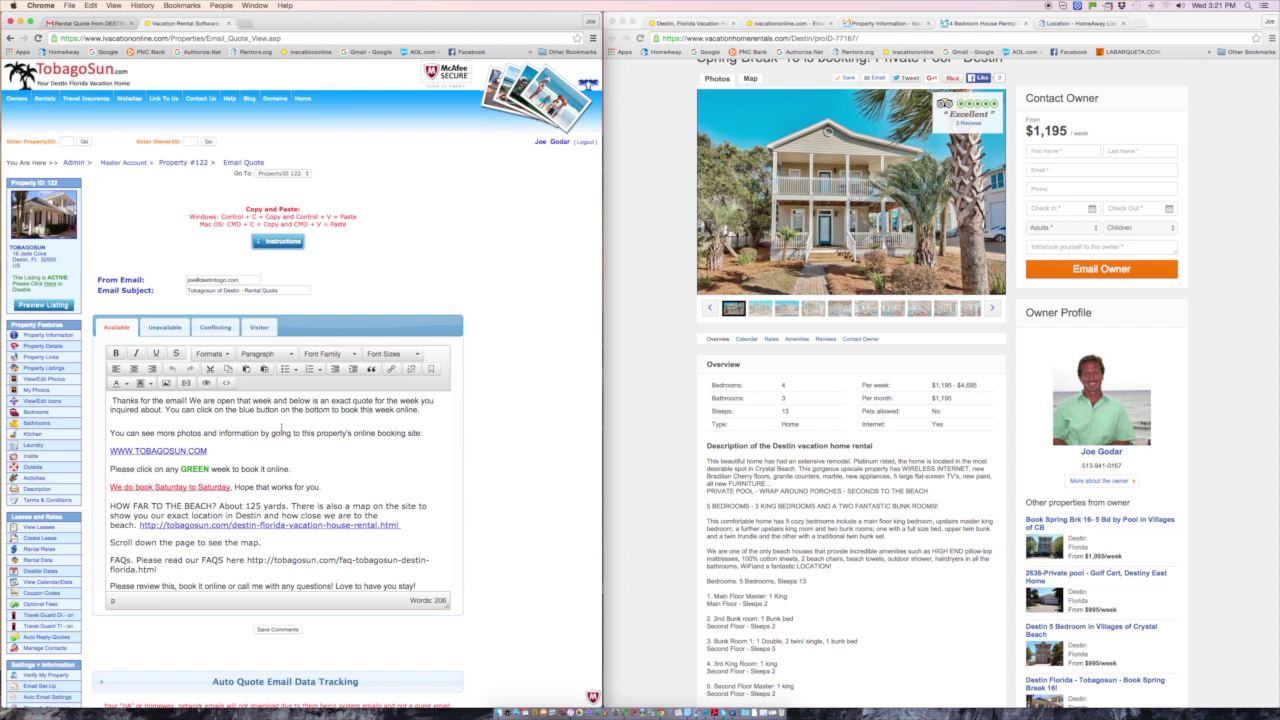
{"action": "scroll", "coordinate": [280, 427], "scroll_direction": "down", "scroll_amount": 1}
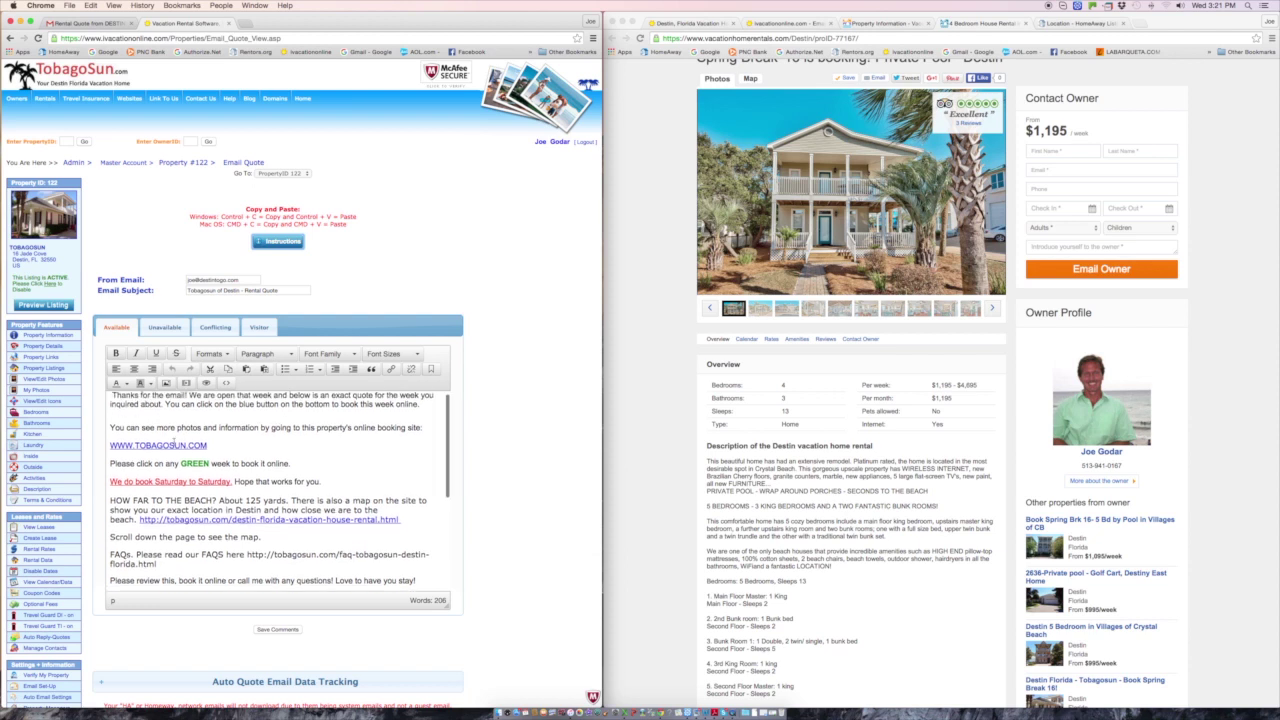
{"action": "scroll", "coordinate": [253, 478], "scroll_direction": "down", "scroll_amount": 2}
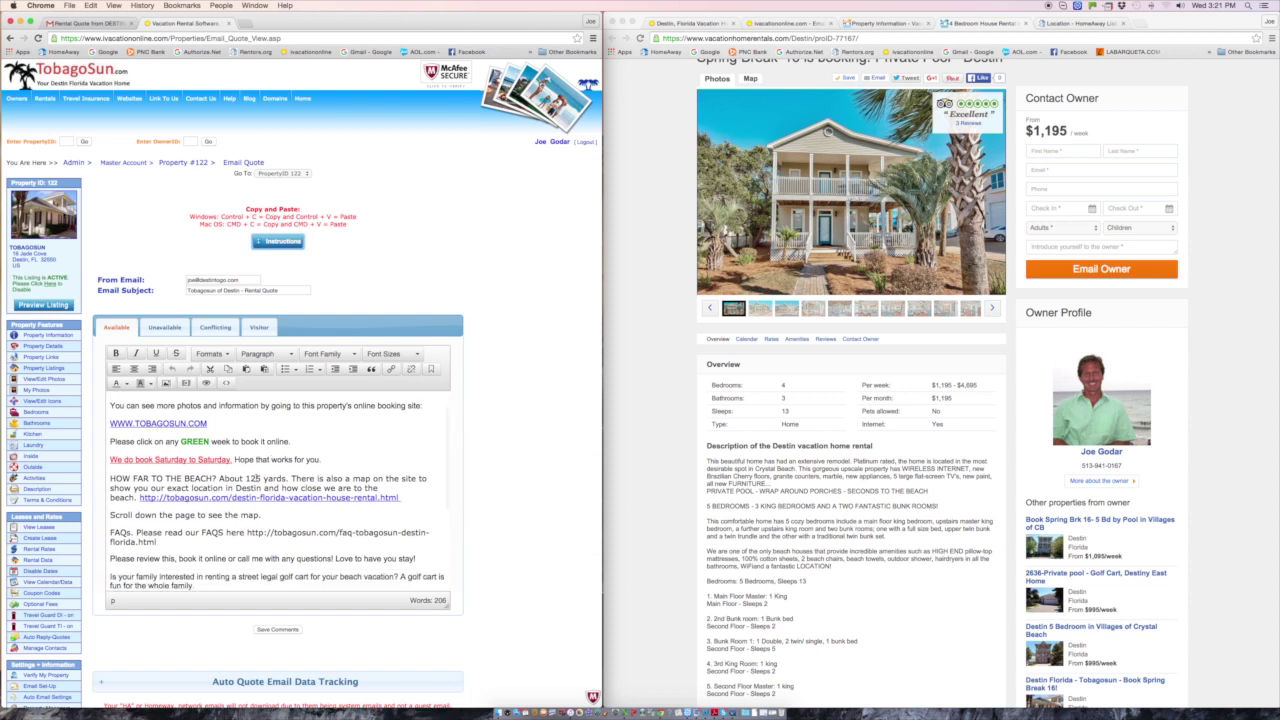
{"action": "scroll", "coordinate": [253, 478], "scroll_direction": "down", "scroll_amount": 1}
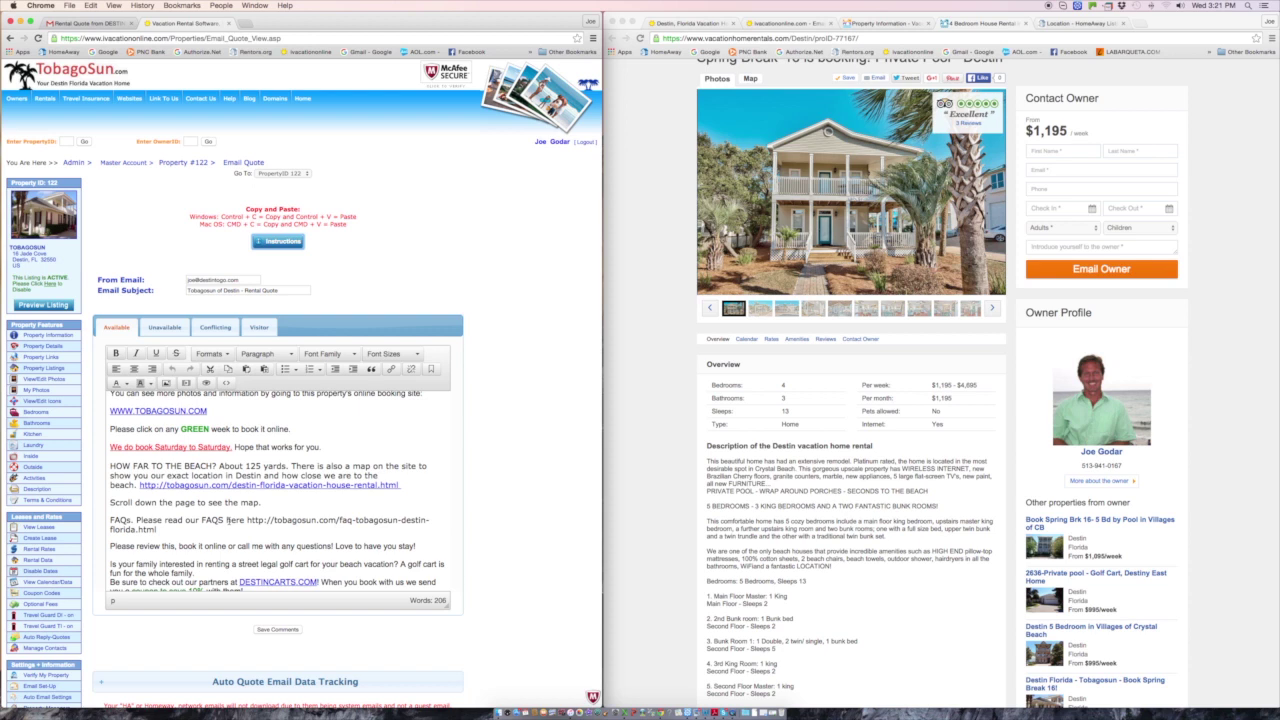
{"action": "scroll", "coordinate": [228, 520], "scroll_direction": "up", "scroll_amount": 1}
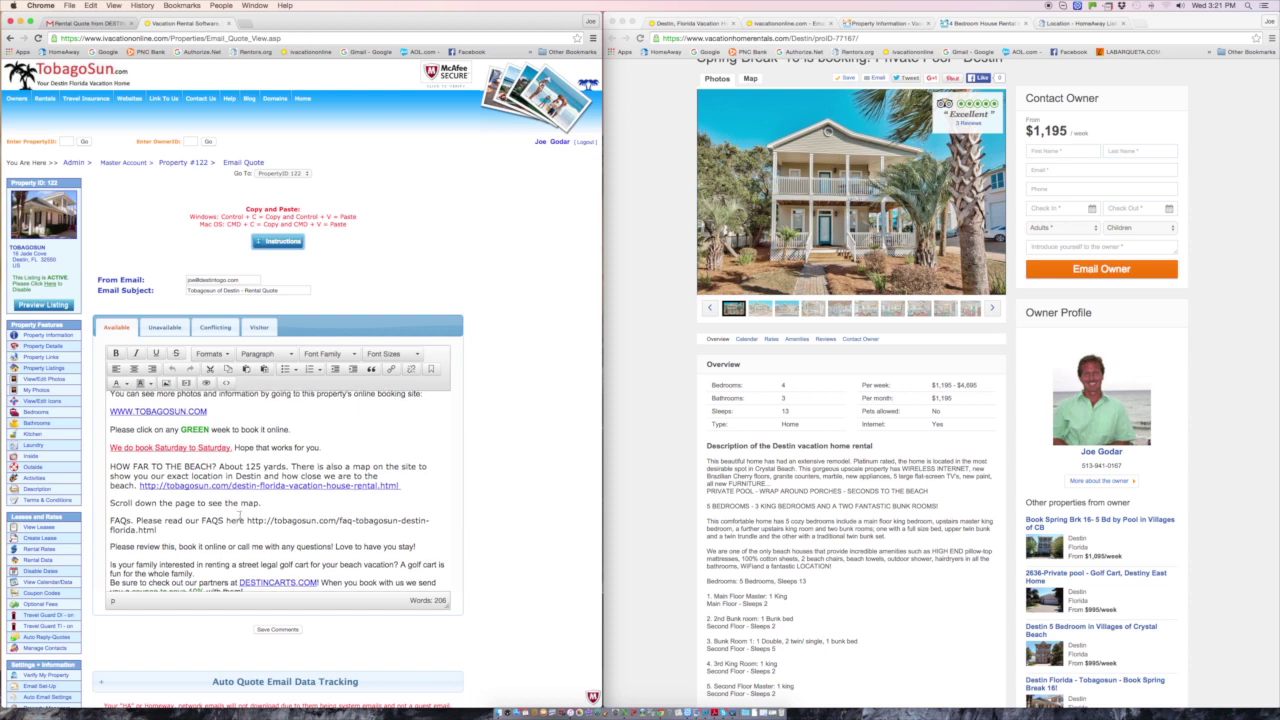
- Finish reviewing the Available template, then show the Unavailable-dates reply pointing to TOBAGOSUN.COM and DESTINTOGO.COM
{"action": "scroll", "coordinate": [240, 516], "scroll_direction": "down", "scroll_amount": 2}
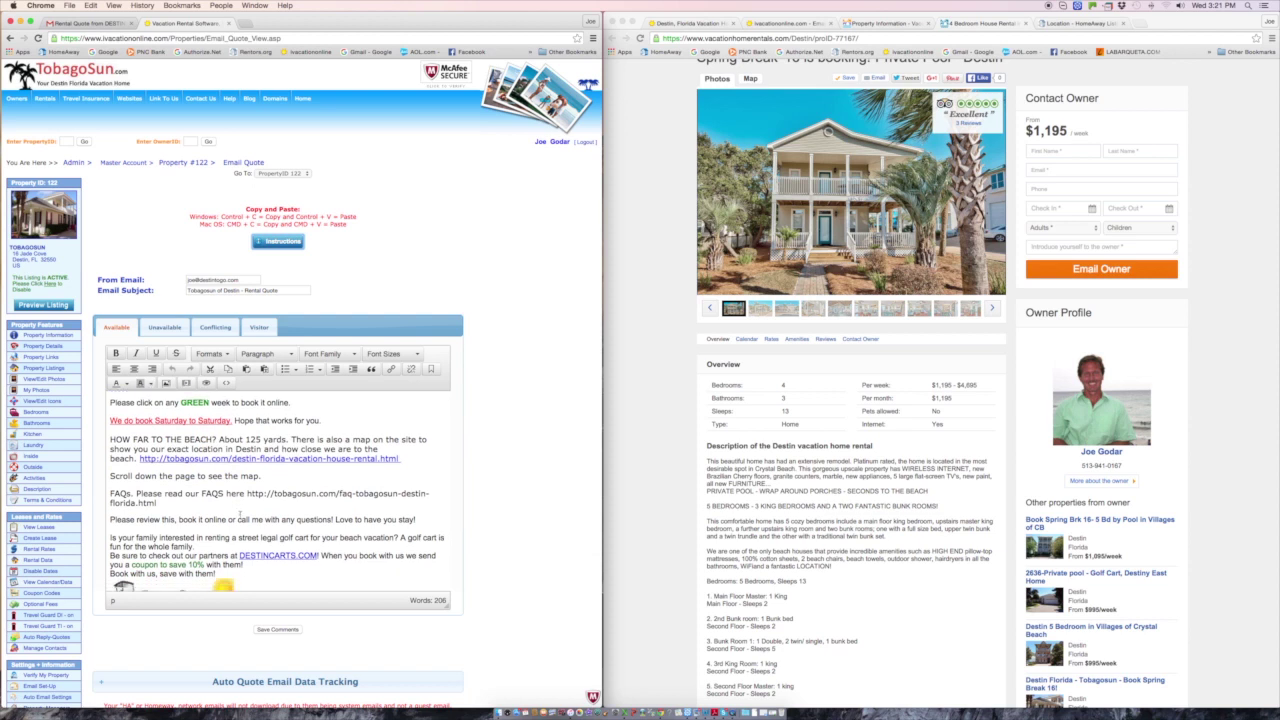
{"action": "scroll", "coordinate": [240, 516], "scroll_direction": "down", "scroll_amount": 5}
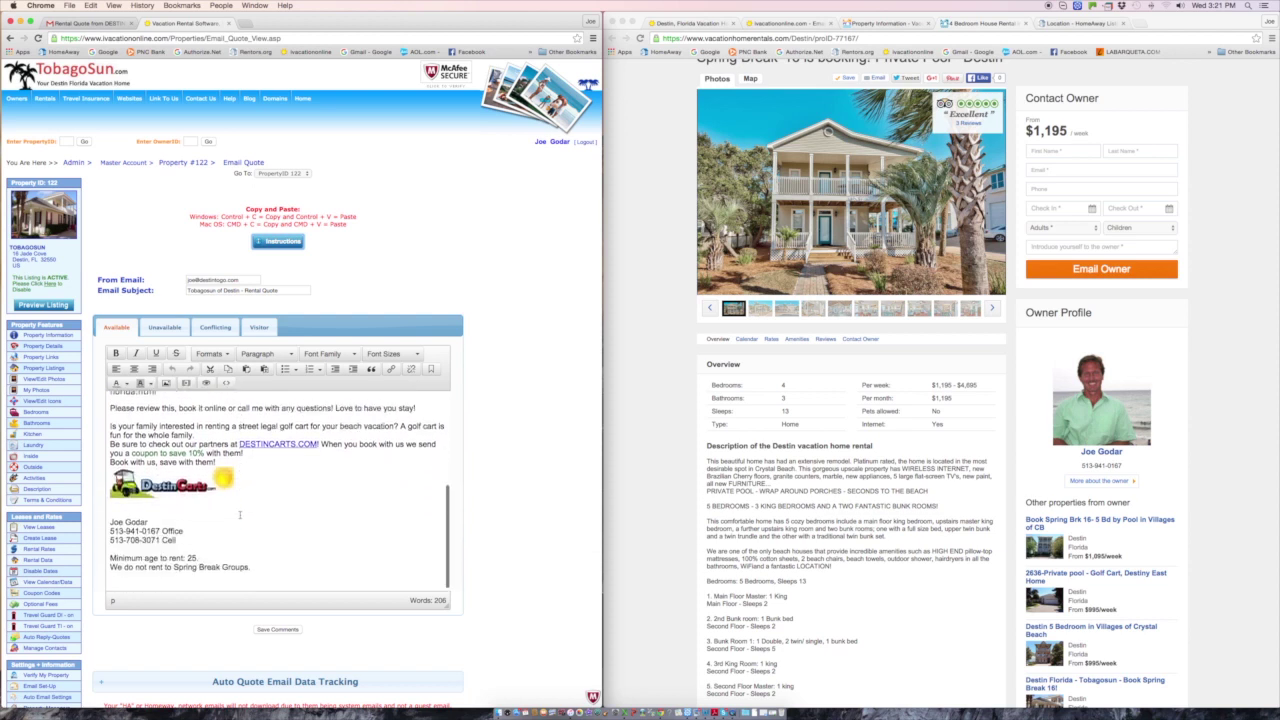
{"action": "scroll", "coordinate": [240, 516], "scroll_direction": "down", "scroll_amount": 2}
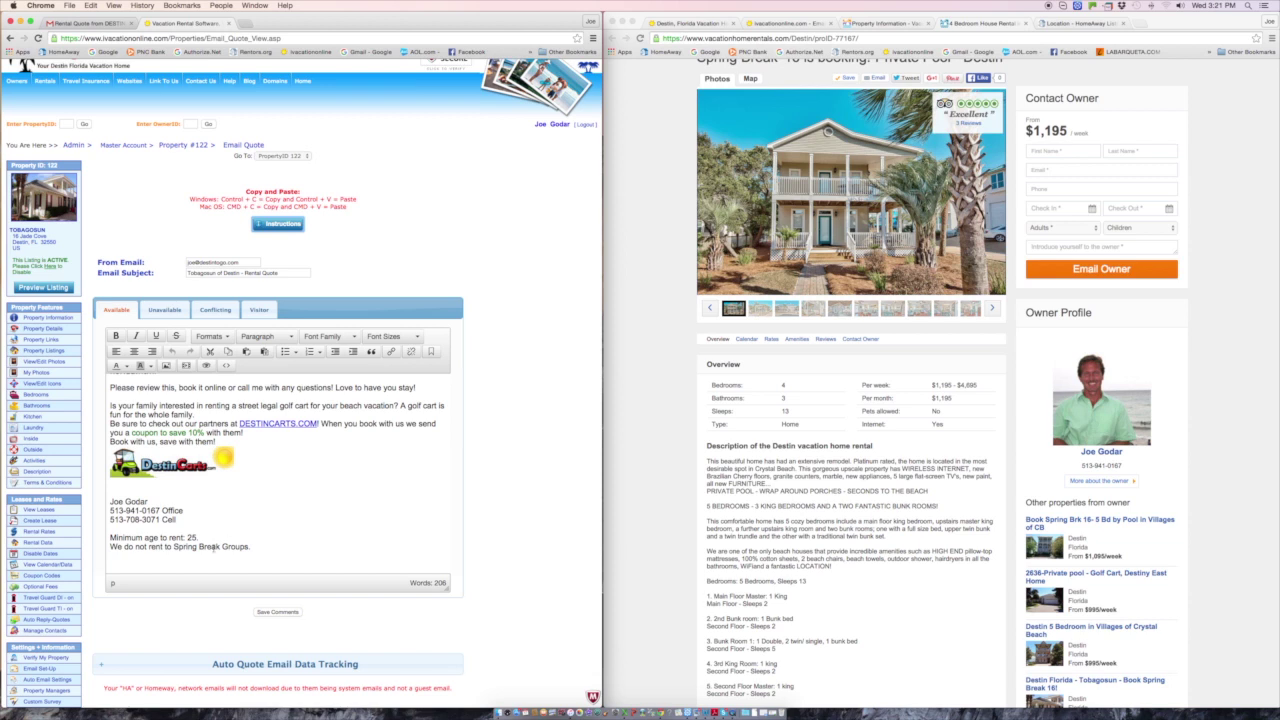
{"action": "scroll", "coordinate": [273, 502], "scroll_direction": "up", "scroll_amount": 10}
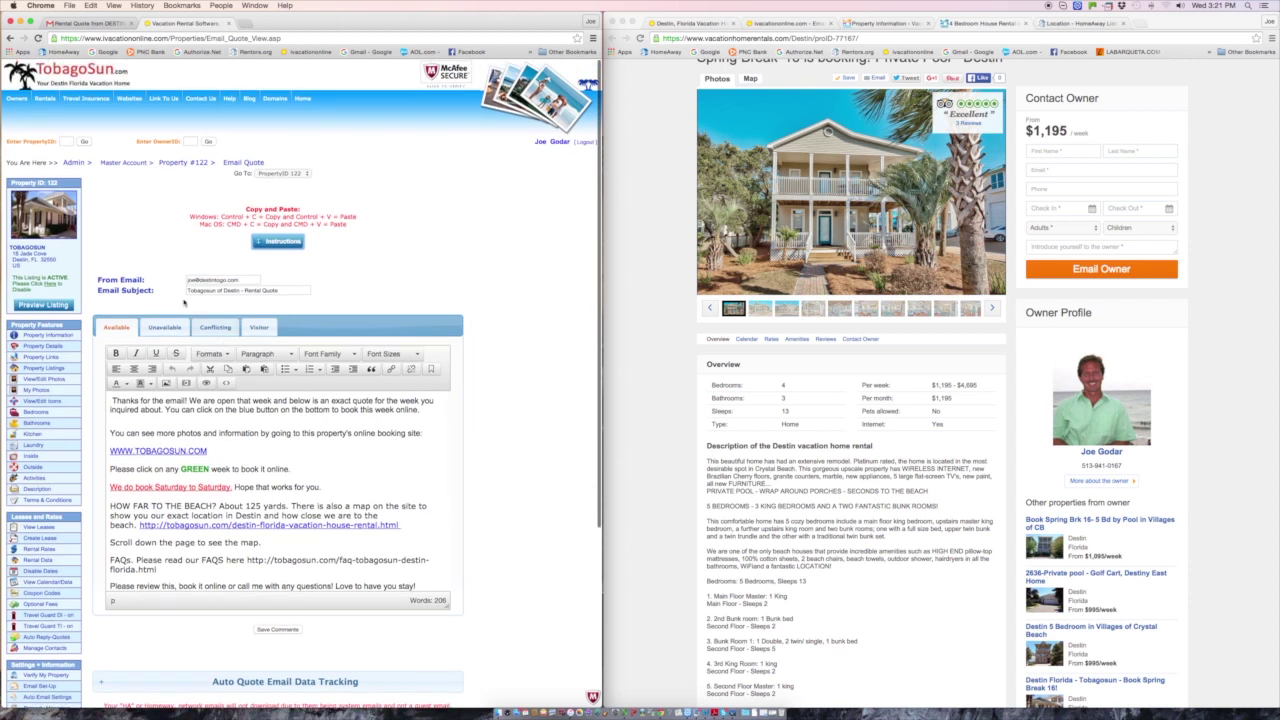
{"action": "left_click", "coordinate": [164, 327]}
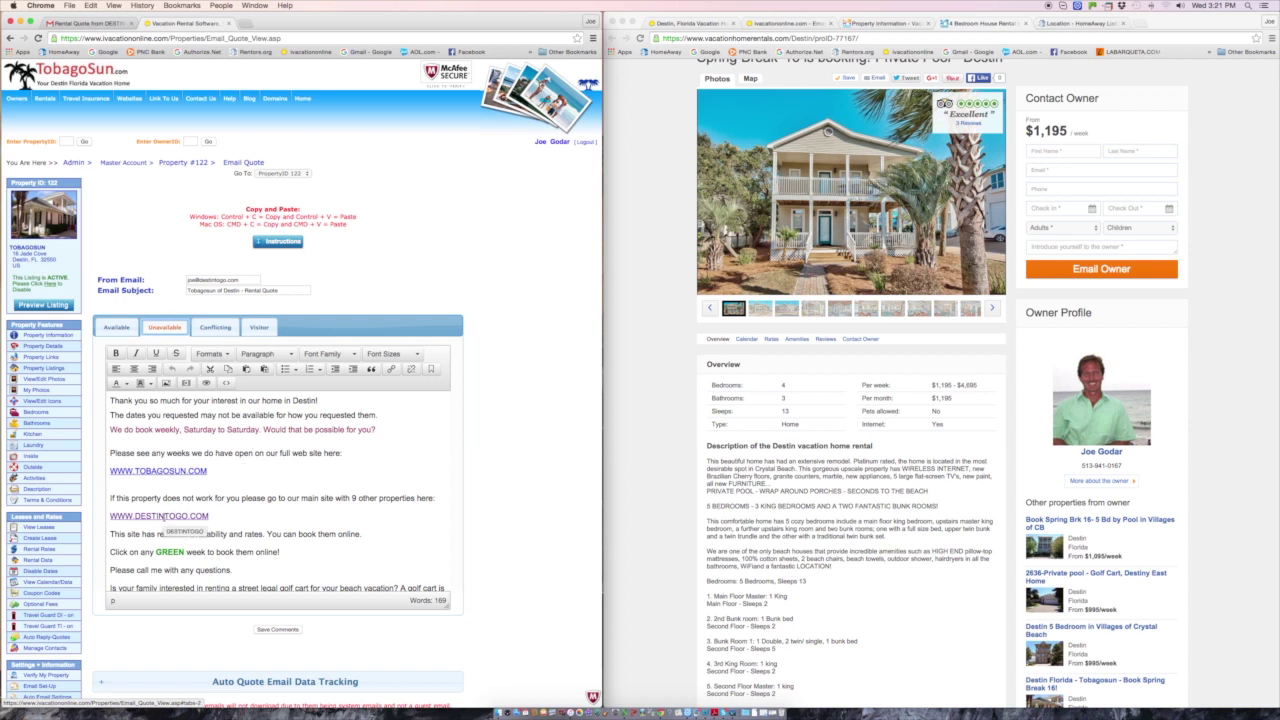
{"action": "scroll", "coordinate": [320, 462], "scroll_direction": "down", "scroll_amount": 2}
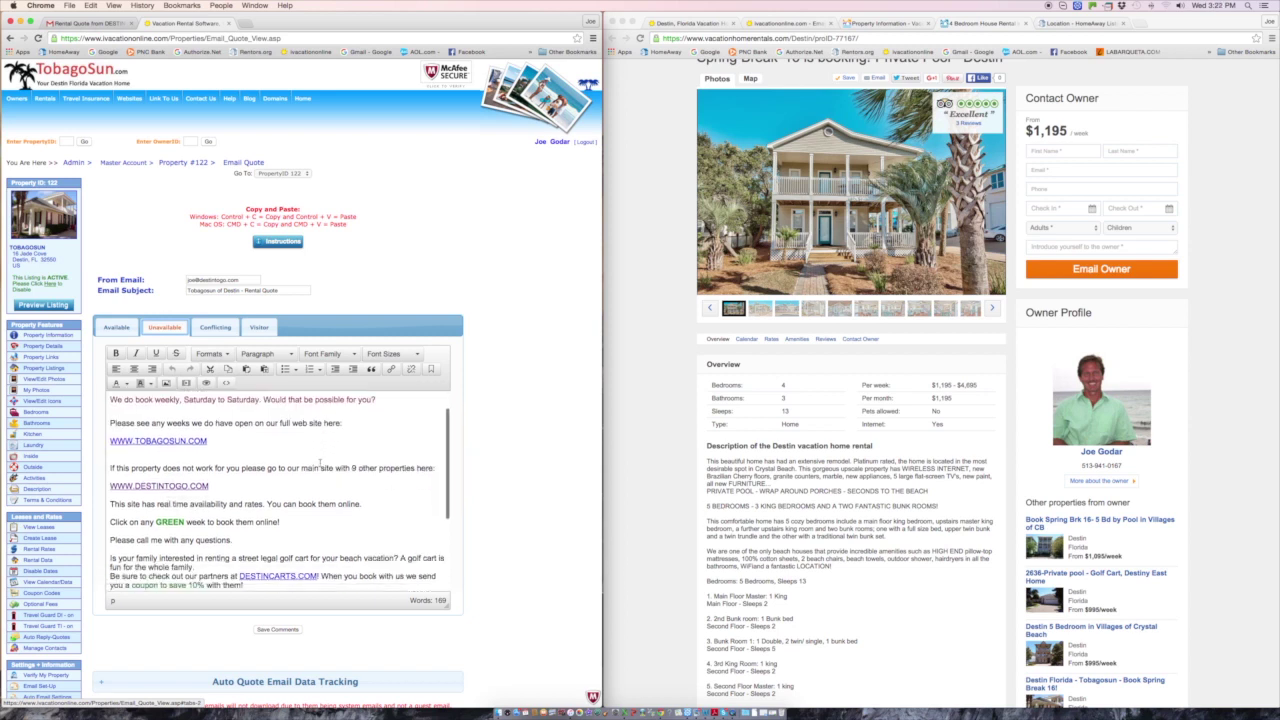
{"action": "scroll", "coordinate": [320, 462], "scroll_direction": "down", "scroll_amount": 3}
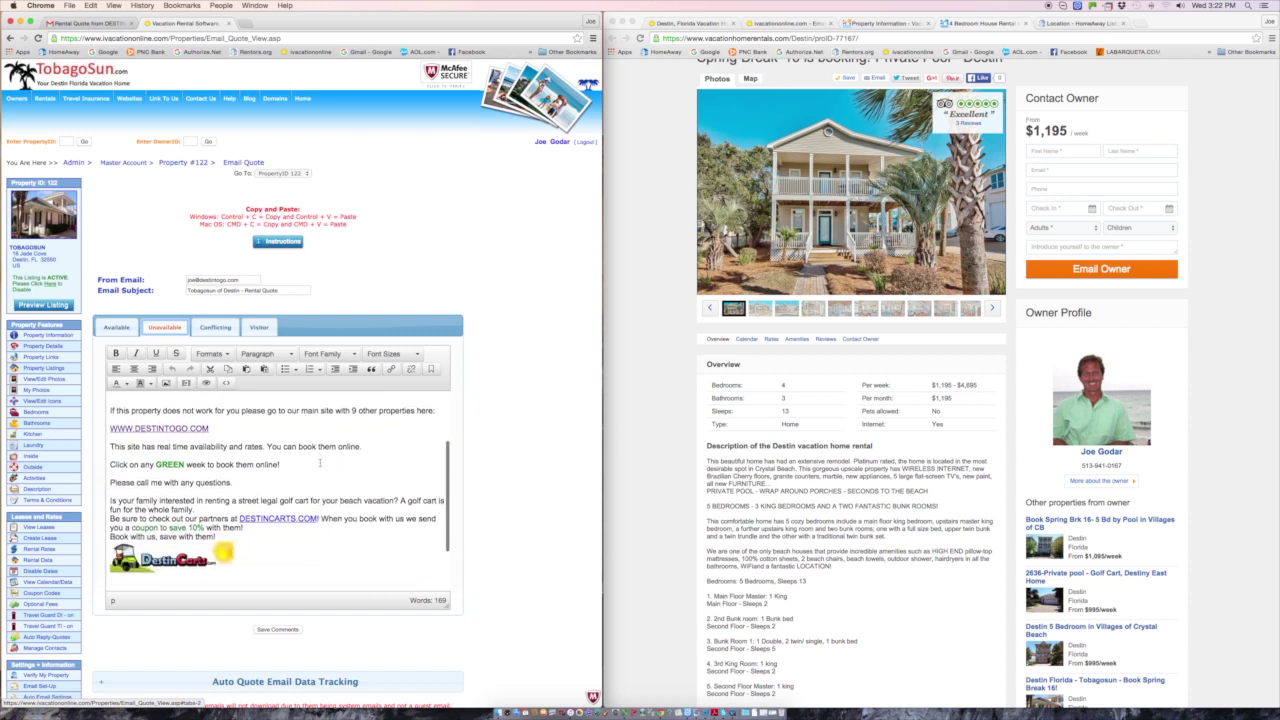
{"action": "scroll", "coordinate": [320, 462], "scroll_direction": "up", "scroll_amount": 3}
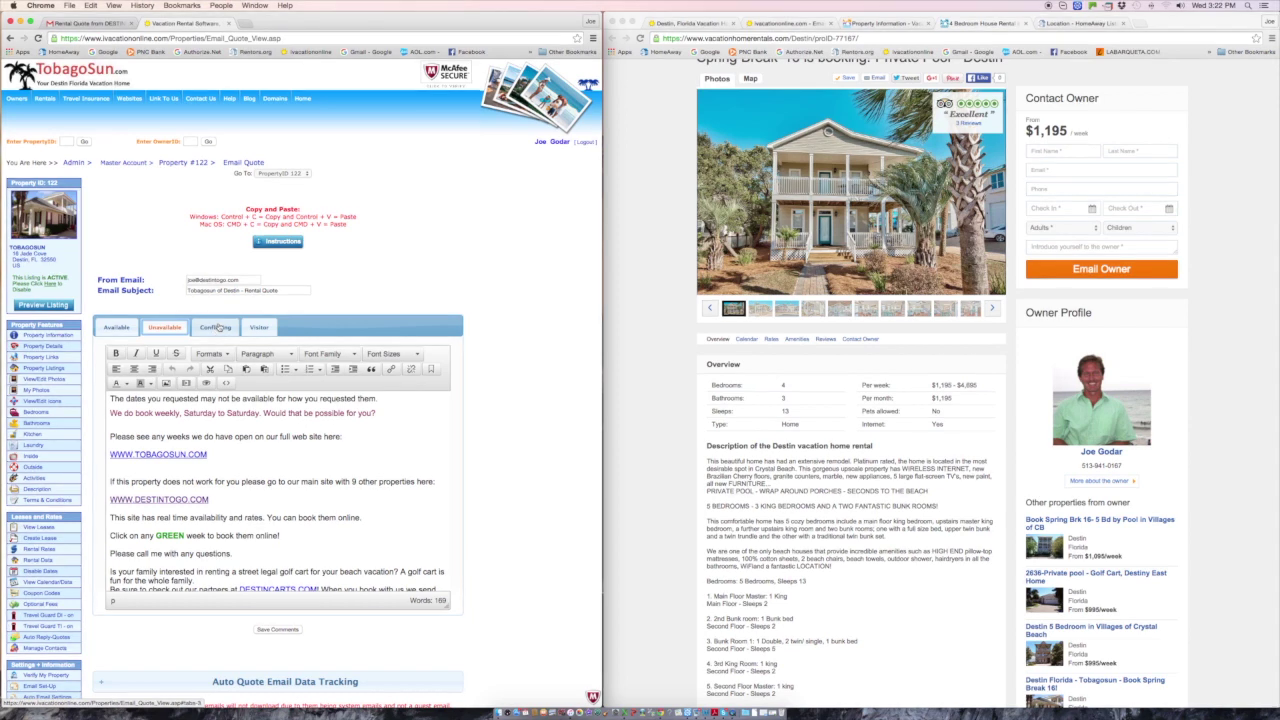
- Read the Conflicting-dates template, then show the auto-reply instructions including the no-auto-reply quote section
{"action": "left_click", "coordinate": [216, 327]}
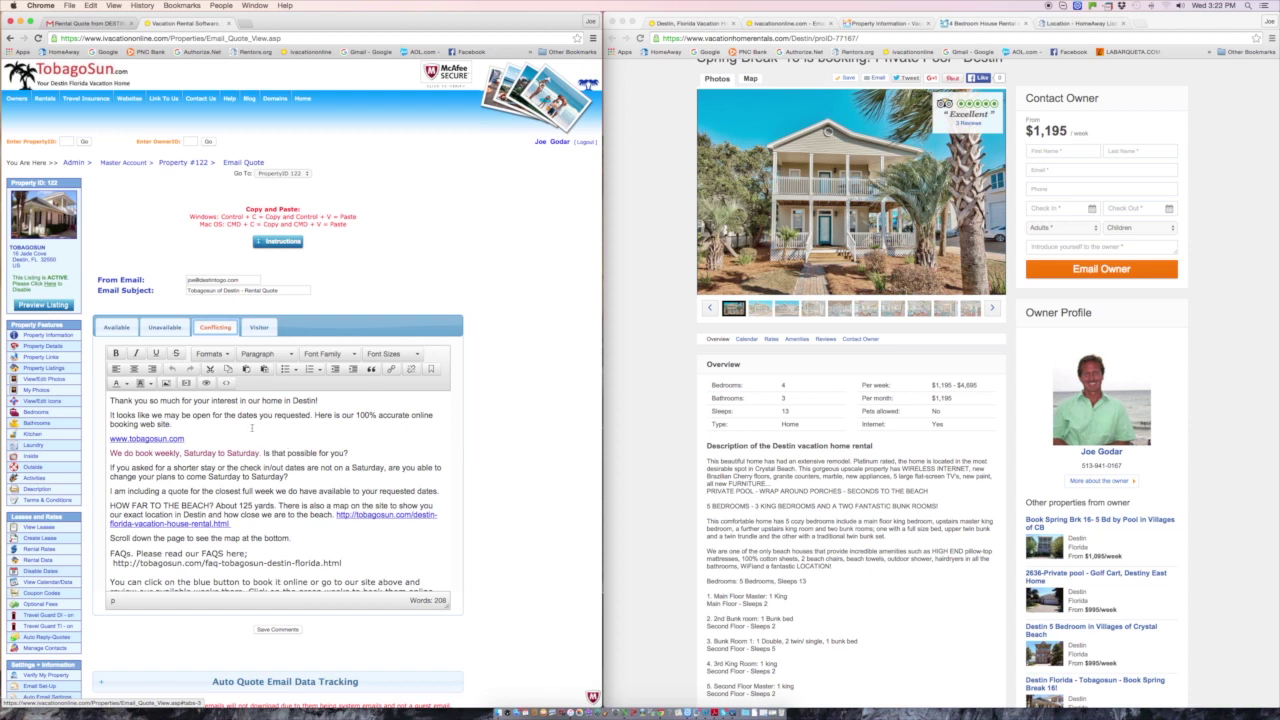
{"action": "scroll", "coordinate": [252, 428], "scroll_direction": "down", "scroll_amount": 10}
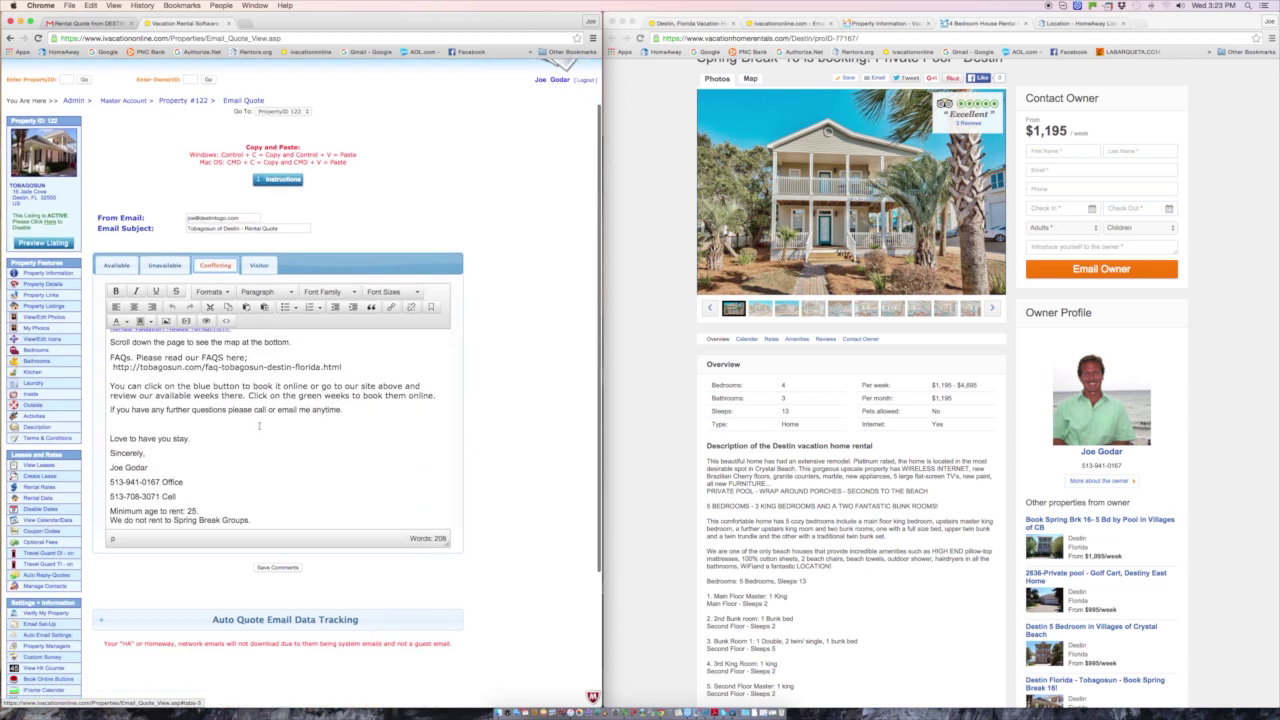
{"action": "scroll", "coordinate": [259, 426], "scroll_direction": "up", "scroll_amount": 10}
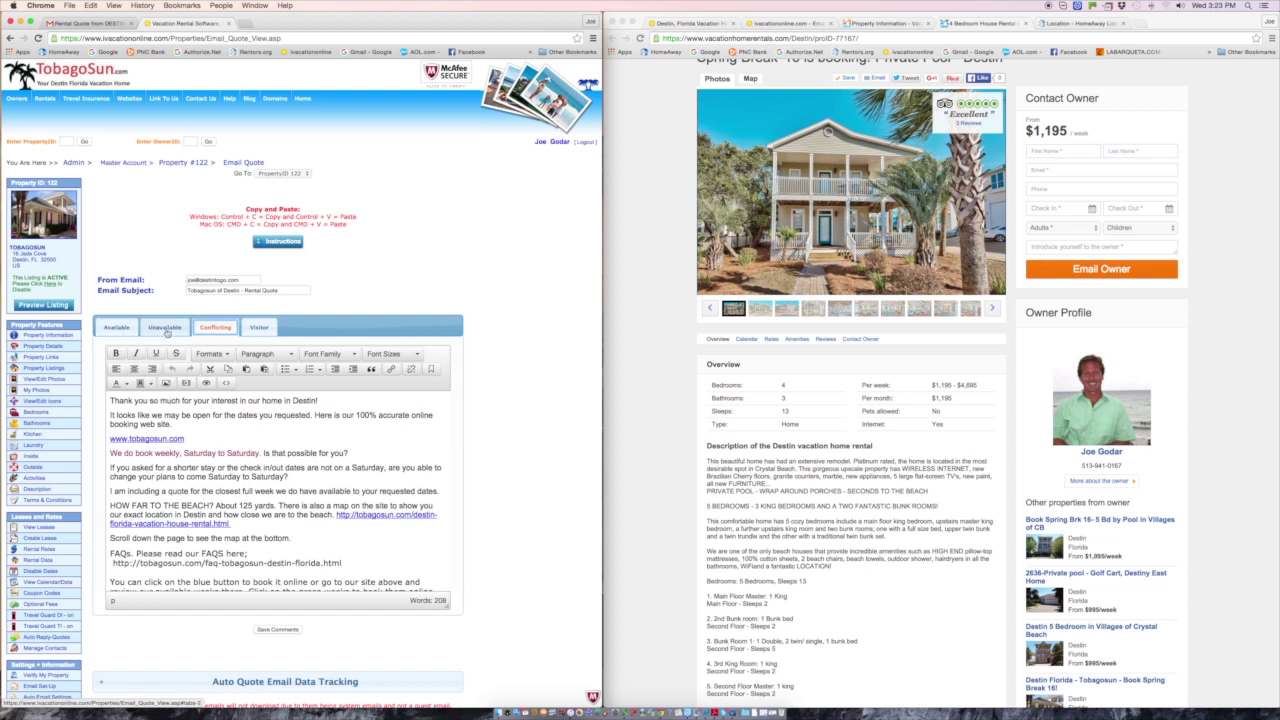
{"action": "left_click", "coordinate": [215, 327]}
{"action": "left_click", "coordinate": [283, 243]}
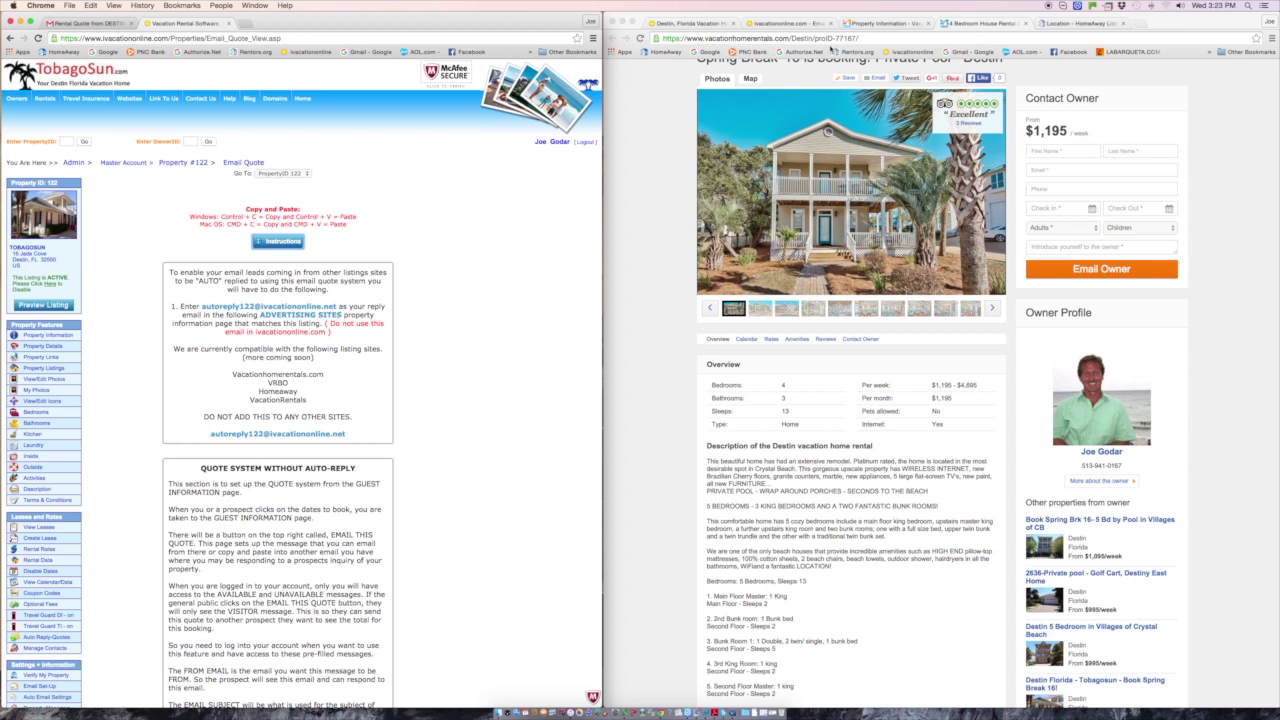
- Check the Jade Cove listing's Contacts page uses the auto-reply address as its unique email
{"action": "left_click", "coordinate": [1078, 23]}
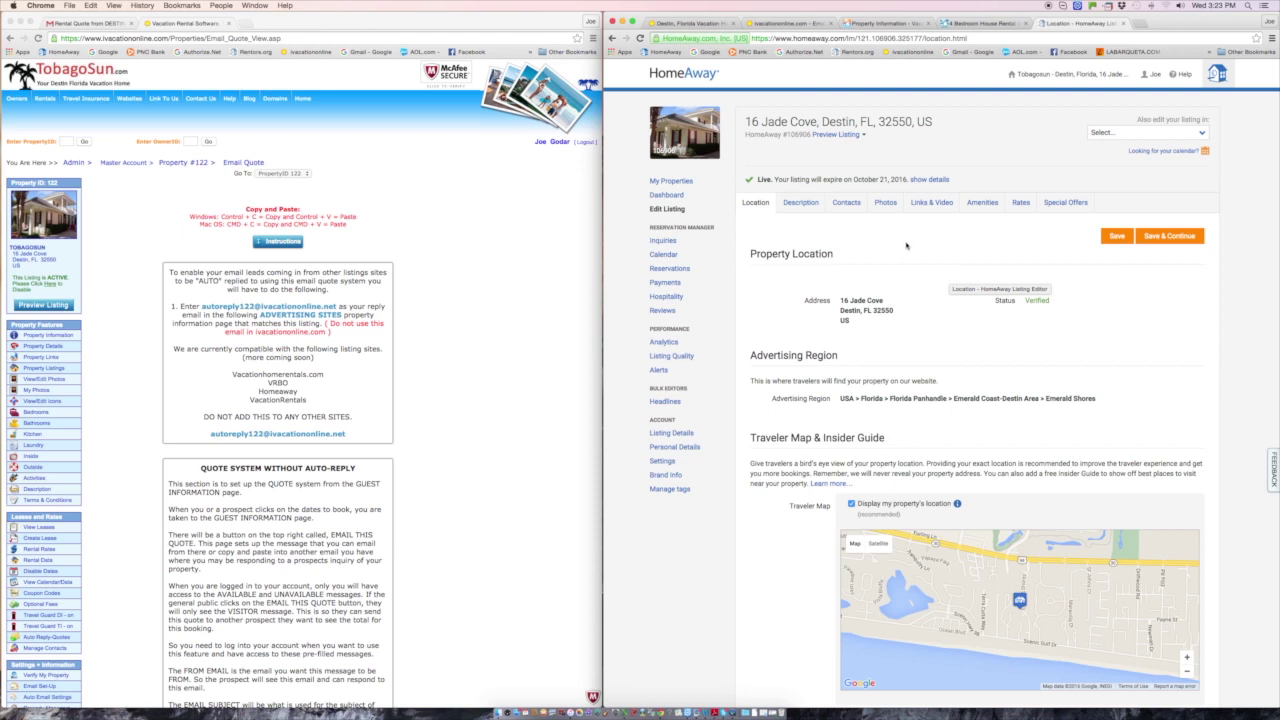
{"action": "left_click", "coordinate": [846, 203]}
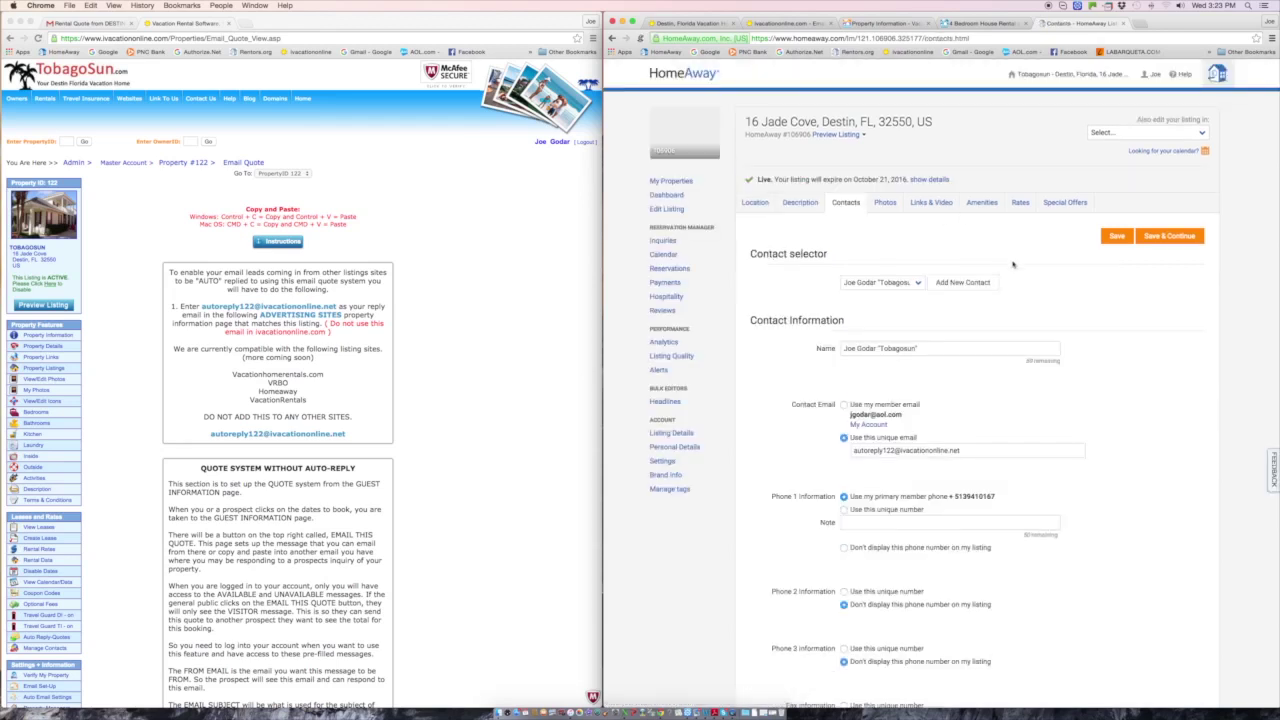
{"action": "left_click", "coordinate": [908, 451]}
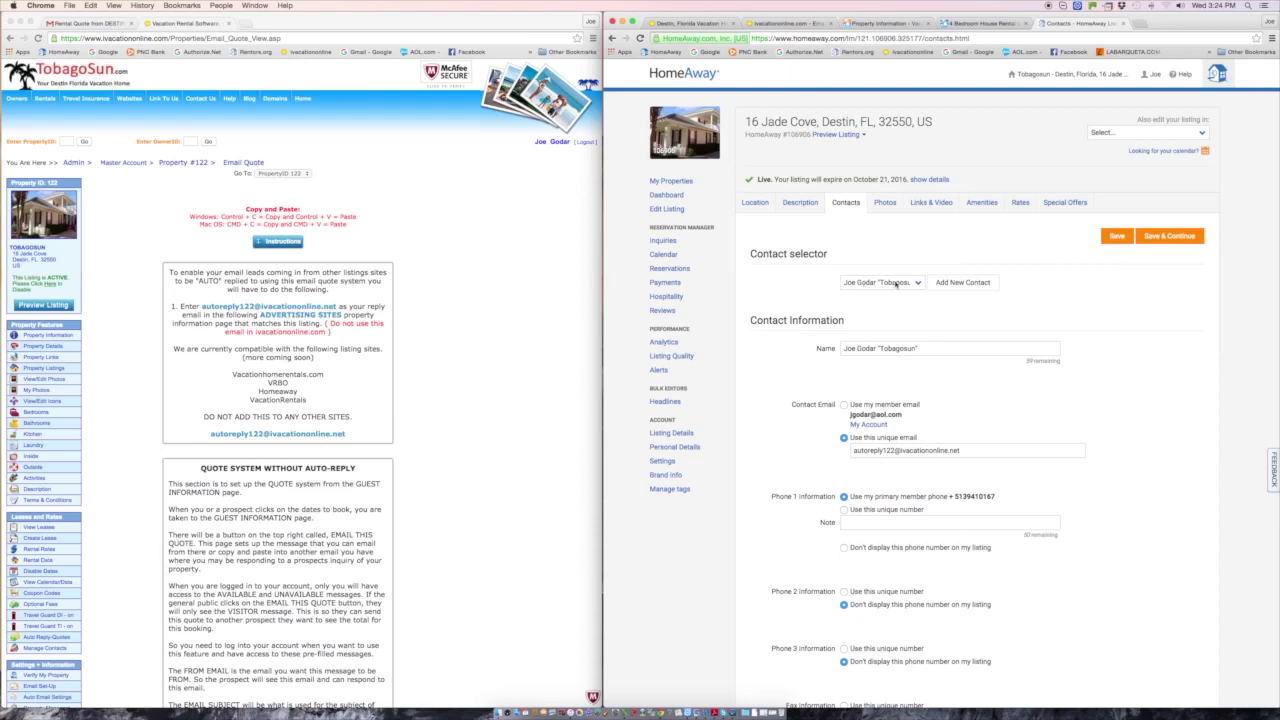
{"action": "mouse_move", "coordinate": [925, 454]}
- Return to the quote editor and show the Visitor template pointing guests to TOBAGOSUN.COM's green weeks
{"action": "left_click", "coordinate": [457, 323]}
{"action": "left_click", "coordinate": [283, 242]}
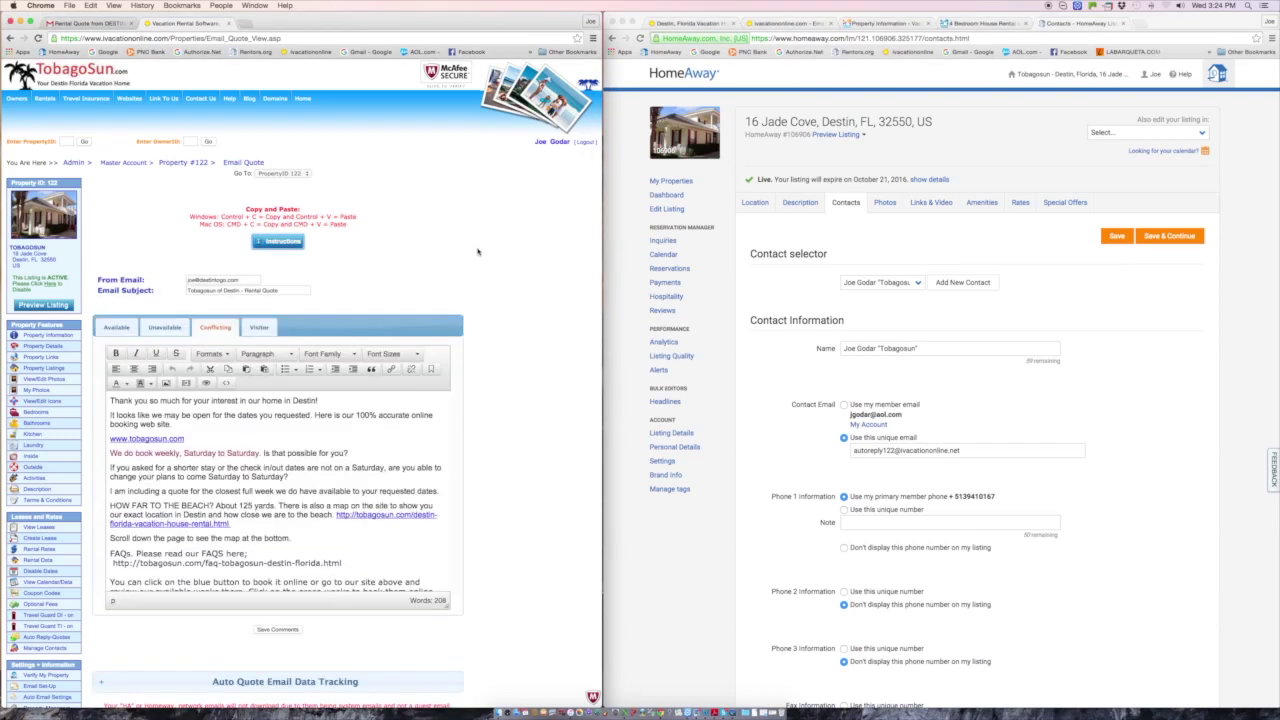
{"action": "scroll", "coordinate": [480, 252], "scroll_direction": "down", "scroll_amount": 2}
{"action": "scroll", "coordinate": [517, 253], "scroll_direction": "up", "scroll_amount": 3}
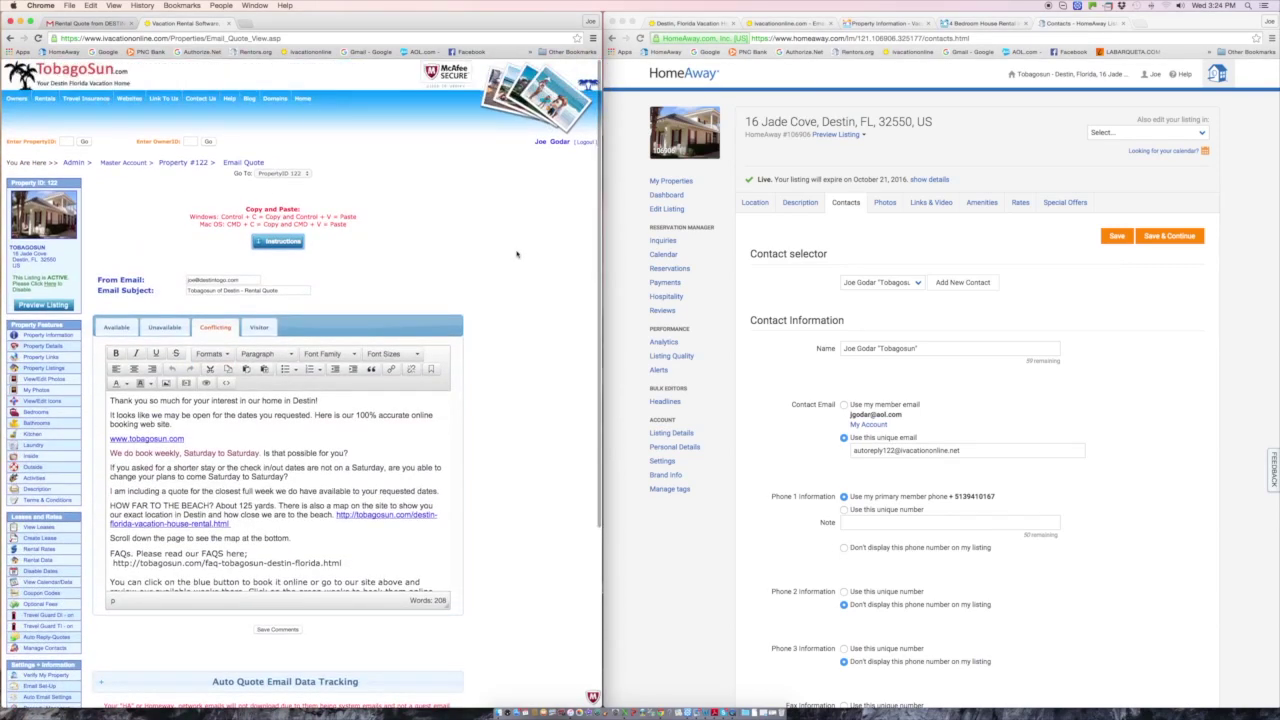
{"action": "scroll", "coordinate": [517, 253], "scroll_direction": "down", "scroll_amount": 2}
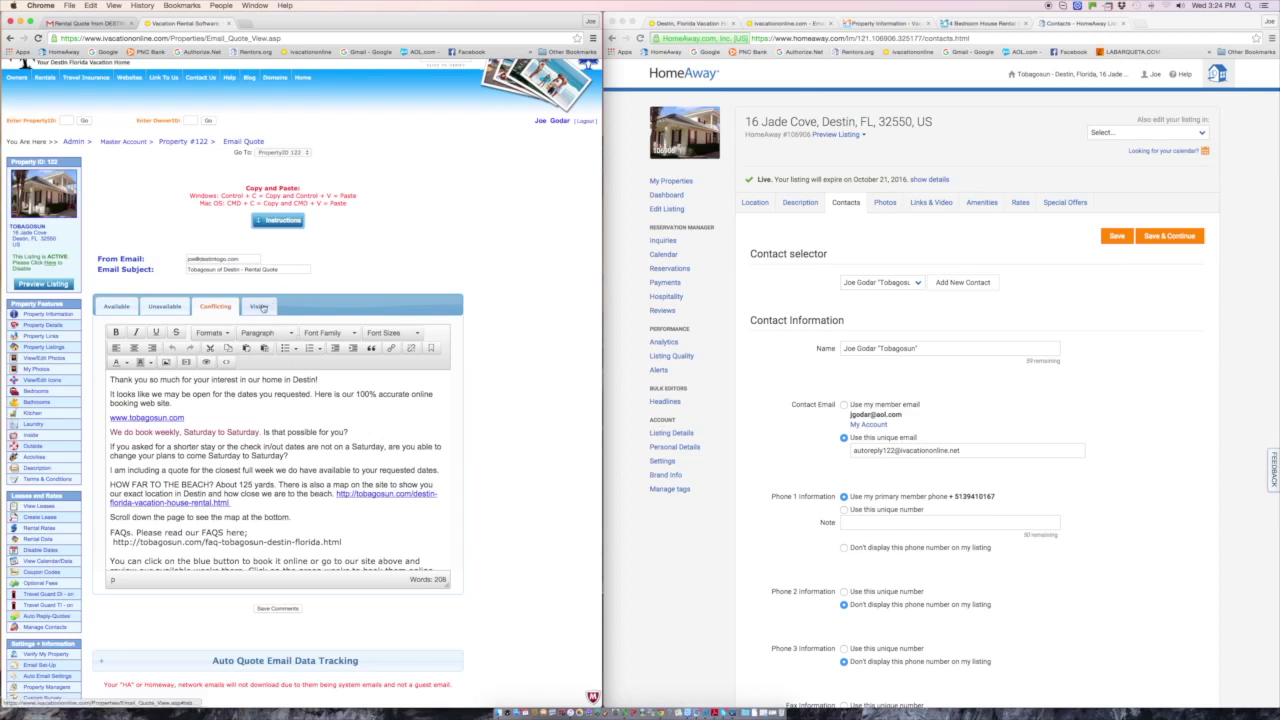
{"action": "left_click", "coordinate": [259, 305]}
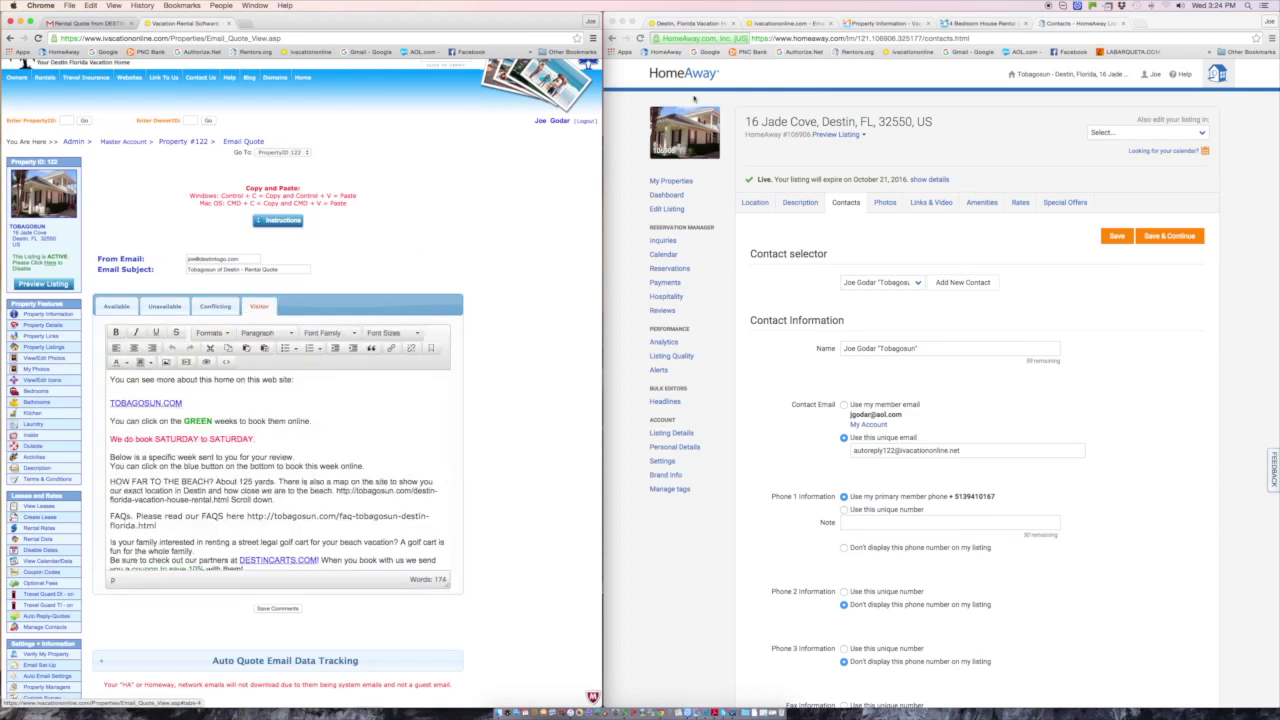
- Pick the 4/9–4/16 week on the TobagoSun listing calendar and start an email quote for it
{"action": "left_click", "coordinate": [716, 22]}
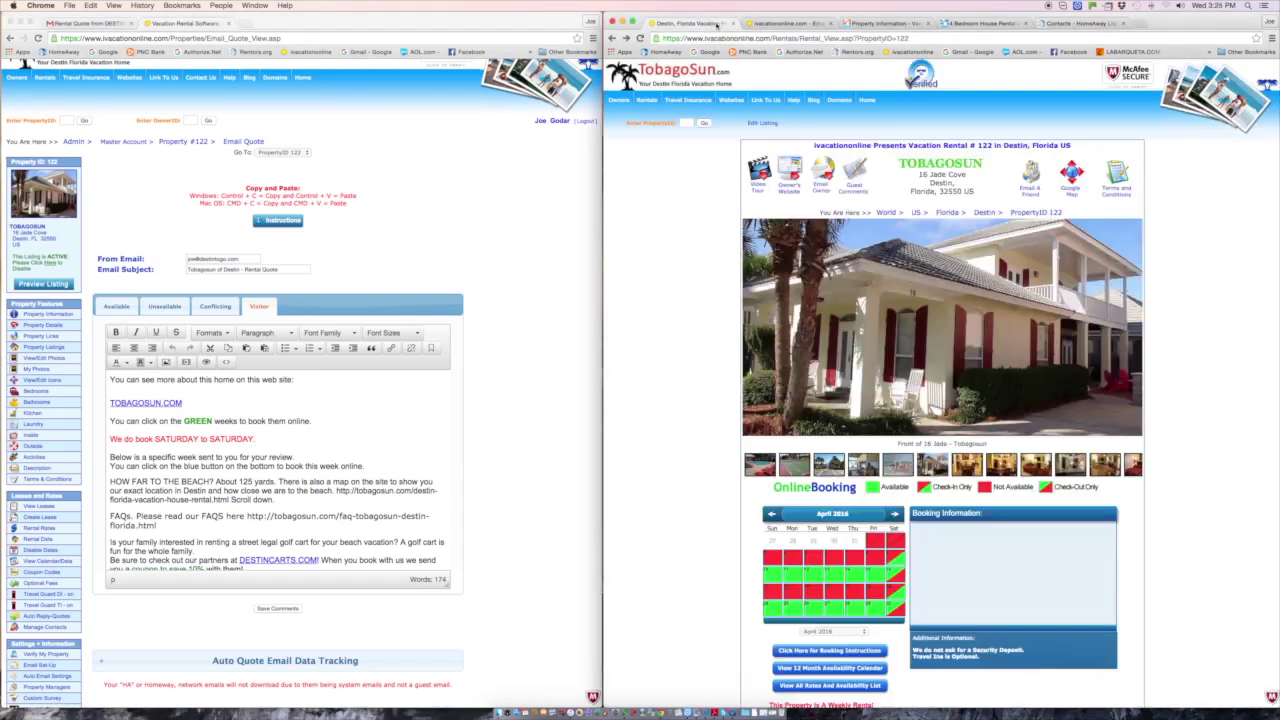
{"action": "scroll", "coordinate": [680, 293], "scroll_direction": "down", "scroll_amount": 2}
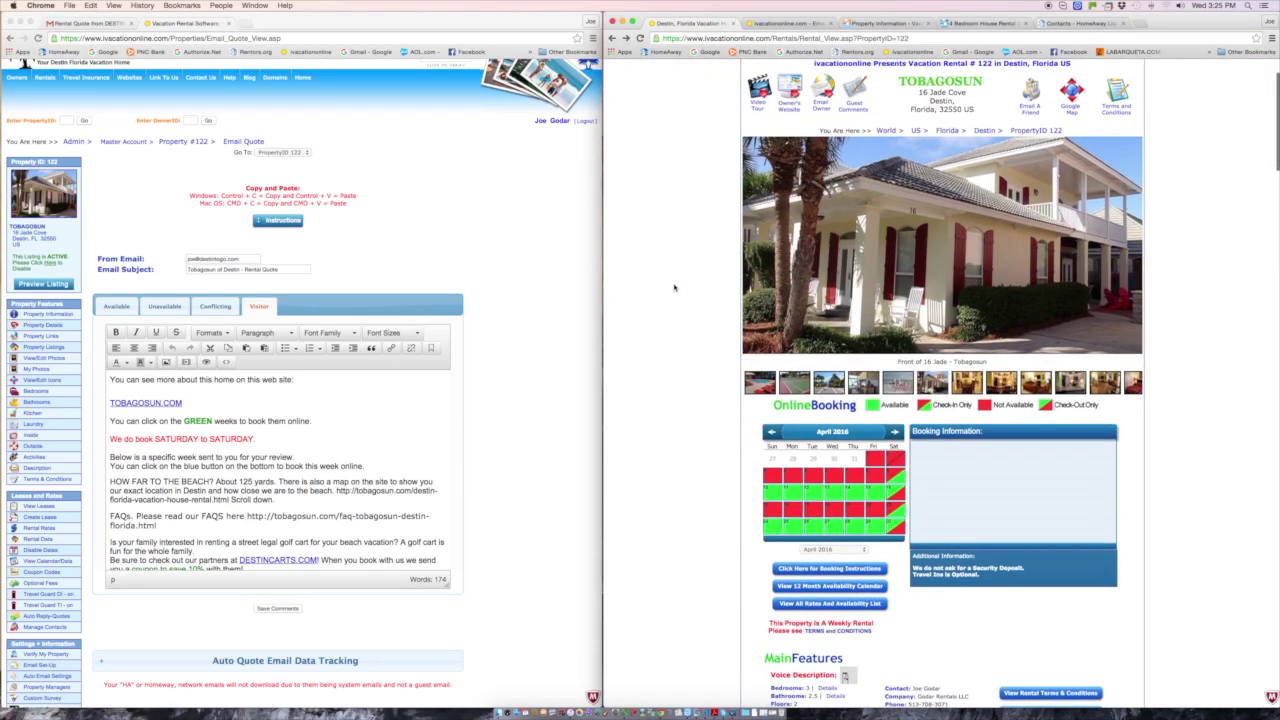
{"action": "scroll", "coordinate": [676, 290], "scroll_direction": "down", "scroll_amount": 1}
{"action": "mouse_move", "coordinate": [767, 479]}
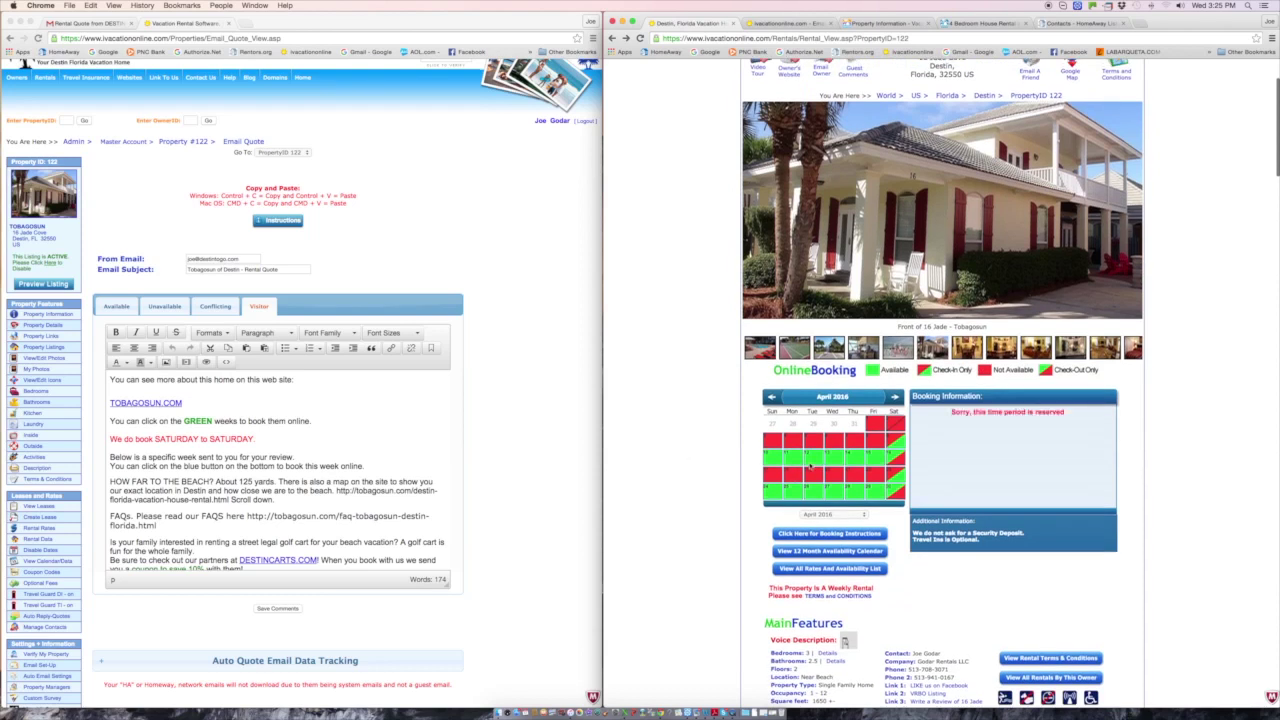
{"action": "left_click", "coordinate": [816, 458]}
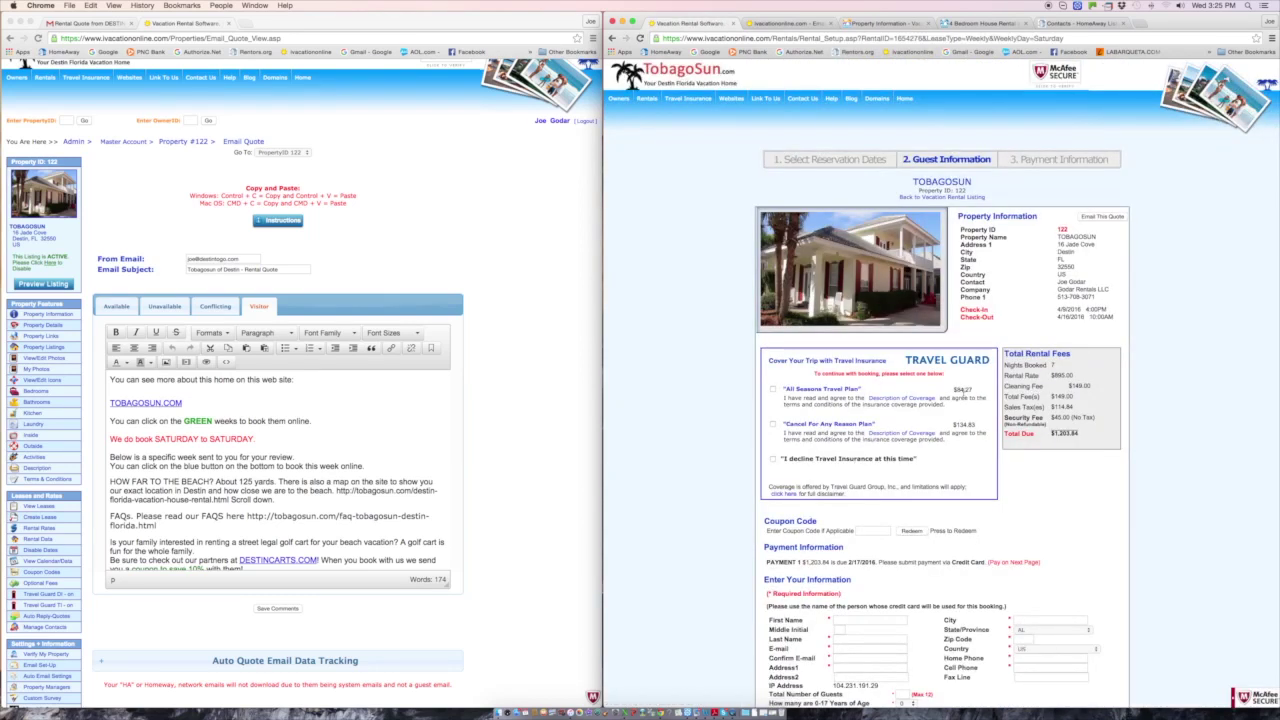
{"action": "scroll", "coordinate": [965, 395], "scroll_direction": "down", "scroll_amount": 2}
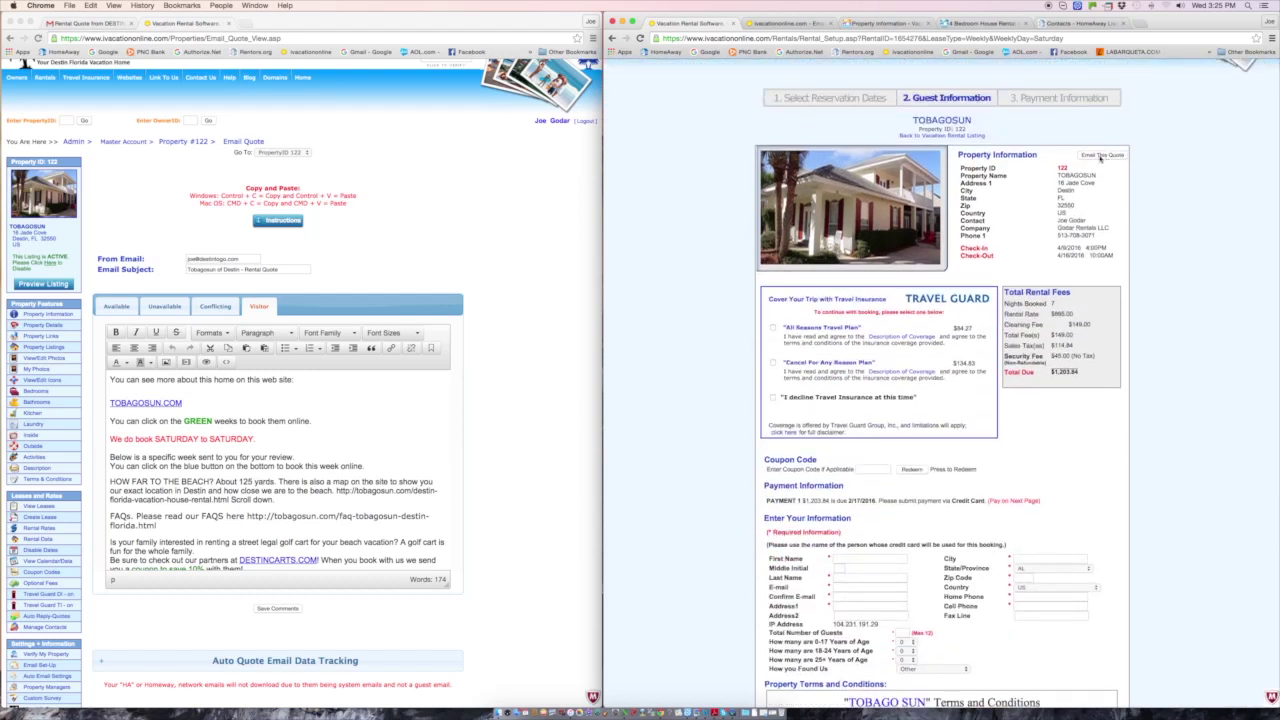
{"action": "left_click", "coordinate": [1102, 156]}
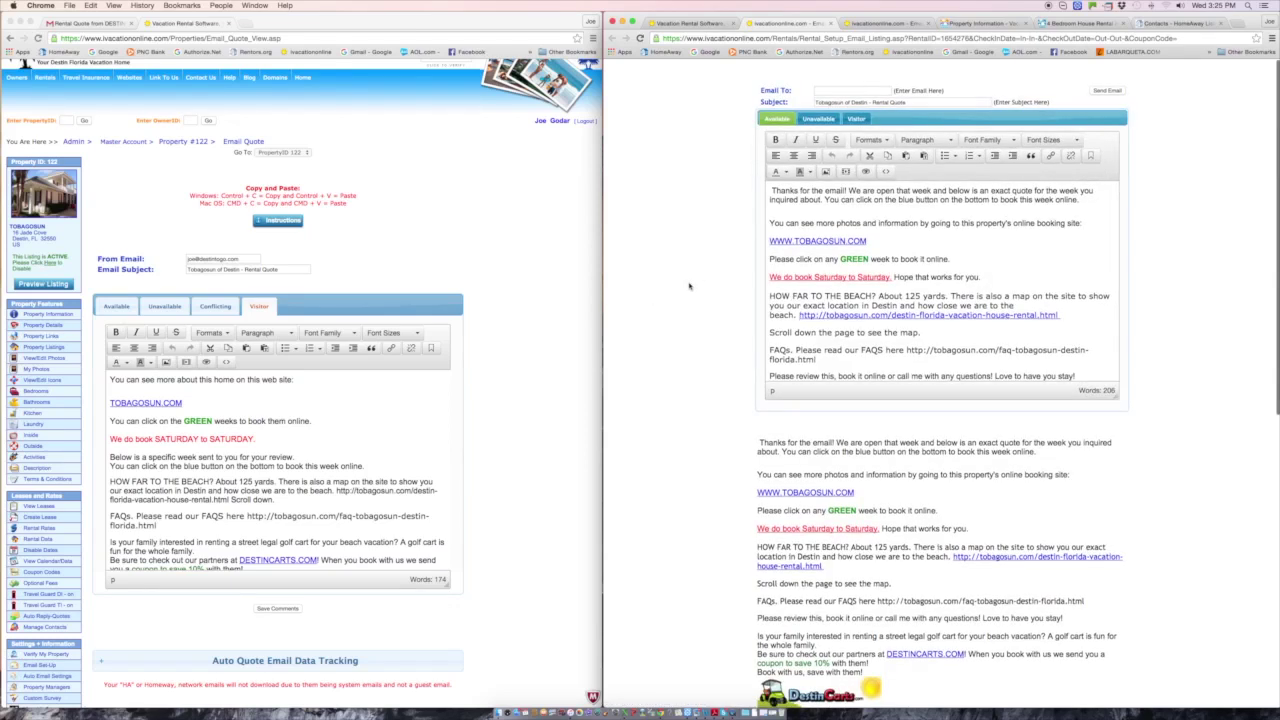
- Send the 4/9–4/16 Available quote to the guest's e-mail address and close the confirmation page
{"action": "left_click", "coordinate": [856, 89]}
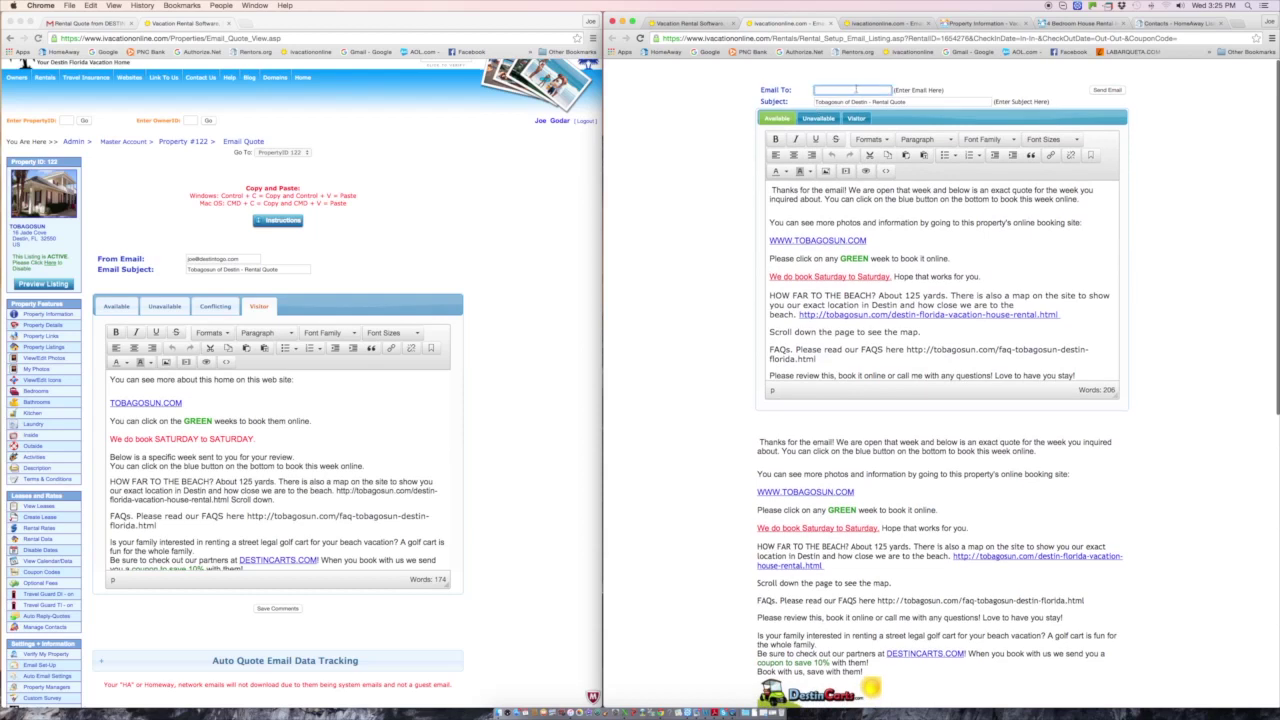
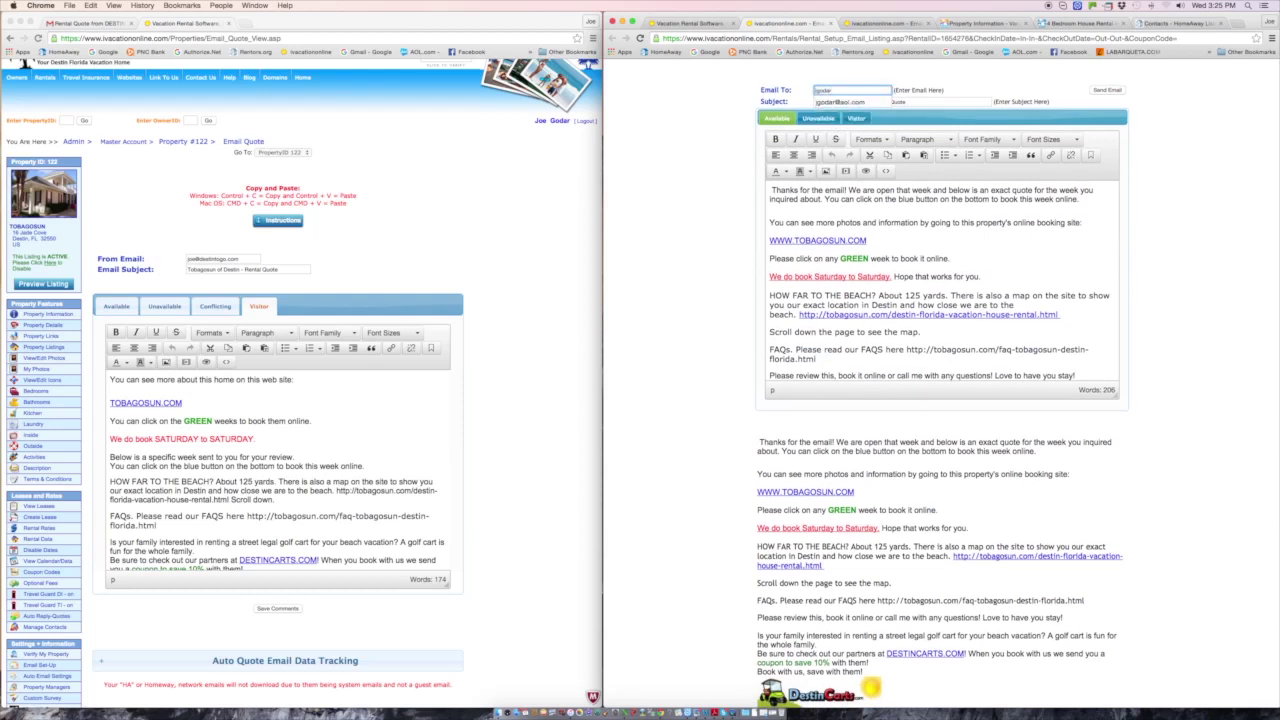
{"action": "left_click", "coordinate": [855, 101]}
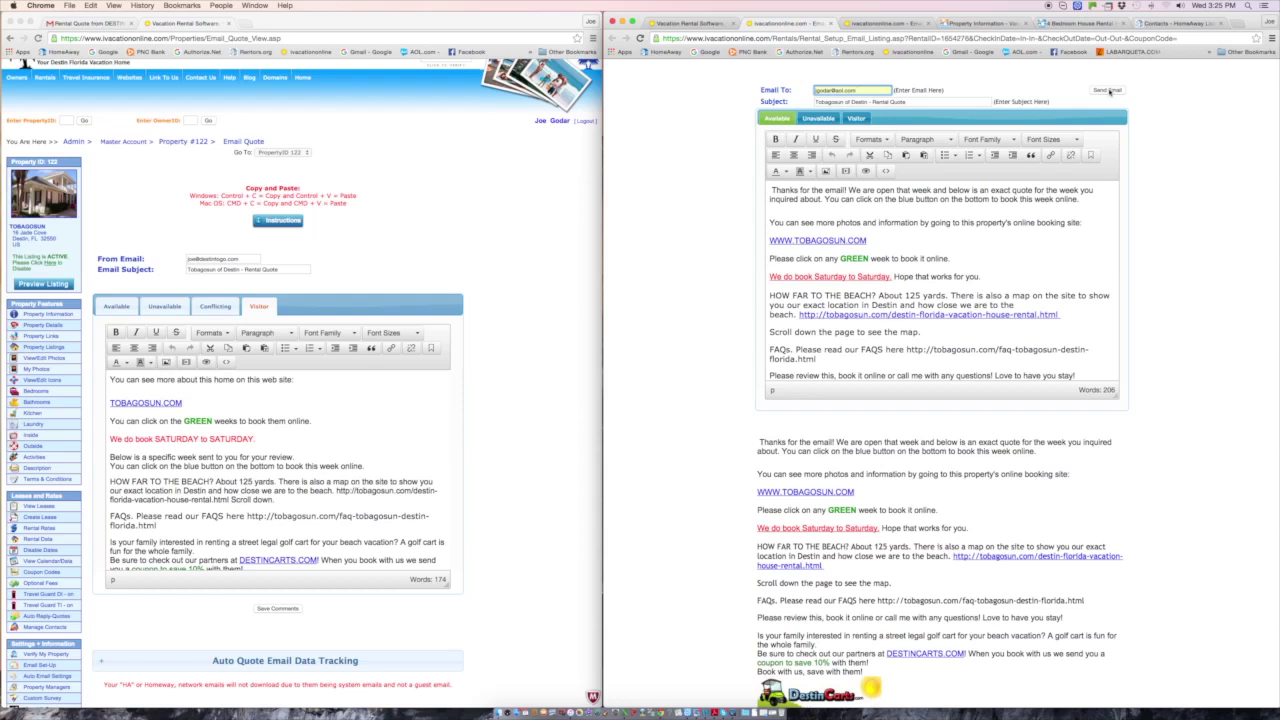
{"action": "left_click", "coordinate": [1105, 90]}
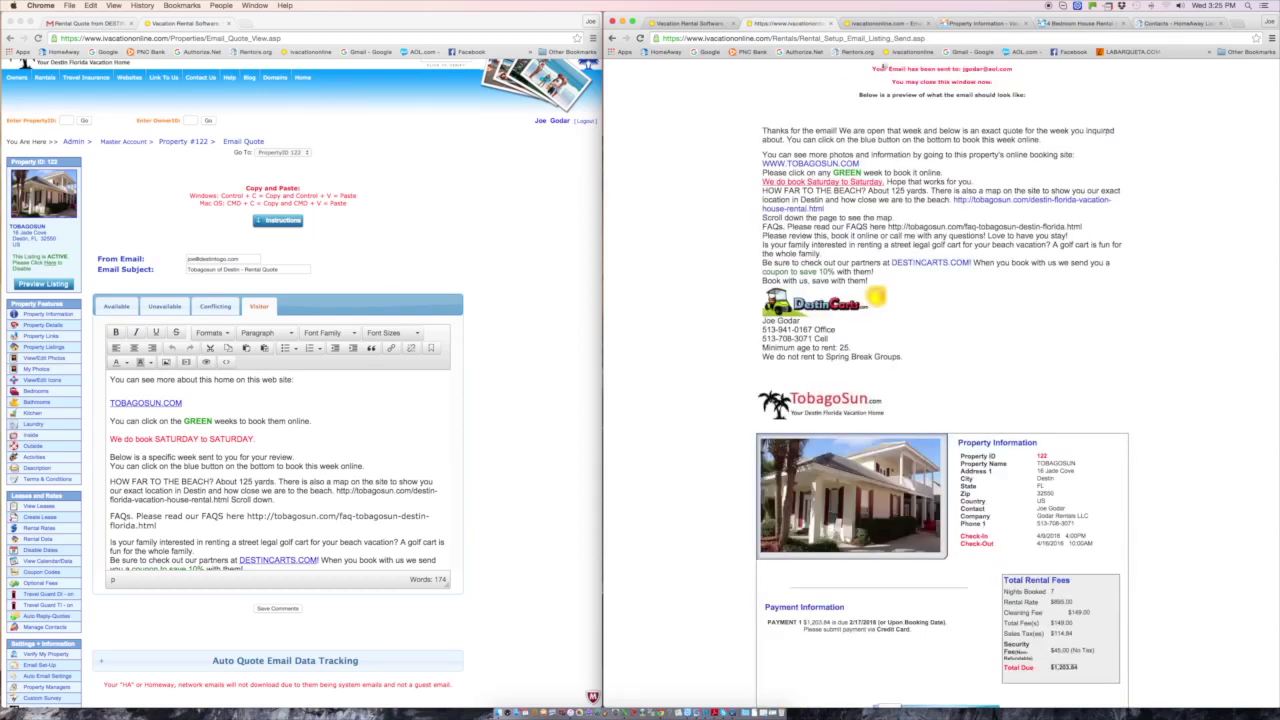
{"action": "left_click", "coordinate": [829, 23]}
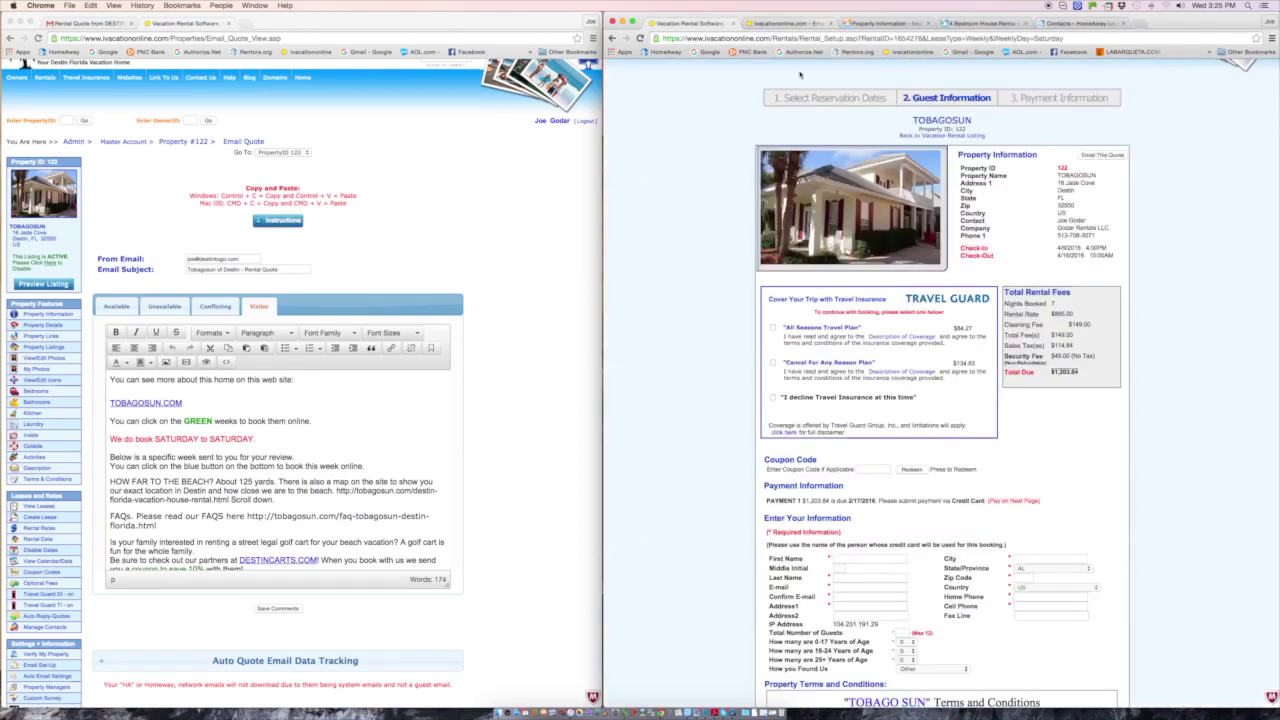
- Create a quote e-mail for the week filled with the Visitor template, beside the admin Visitor template editor
{"action": "left_click", "coordinate": [1100, 156]}
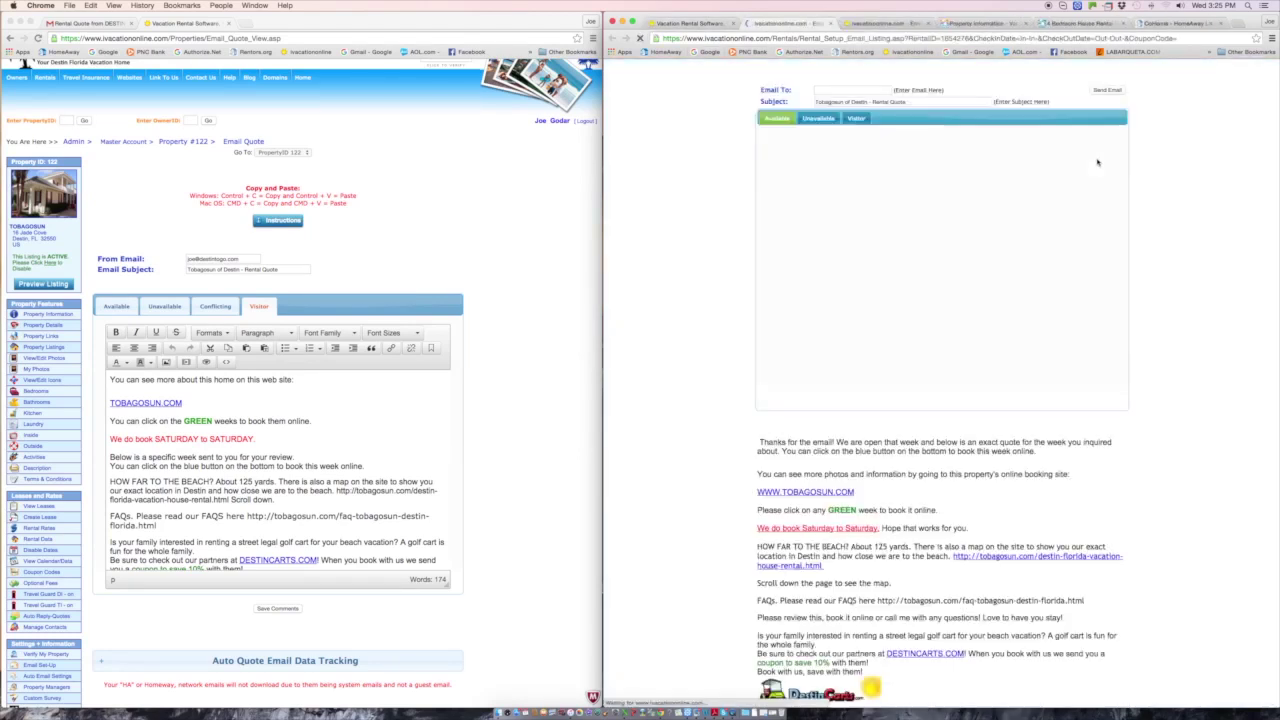
{"action": "left_click", "coordinate": [856, 118]}
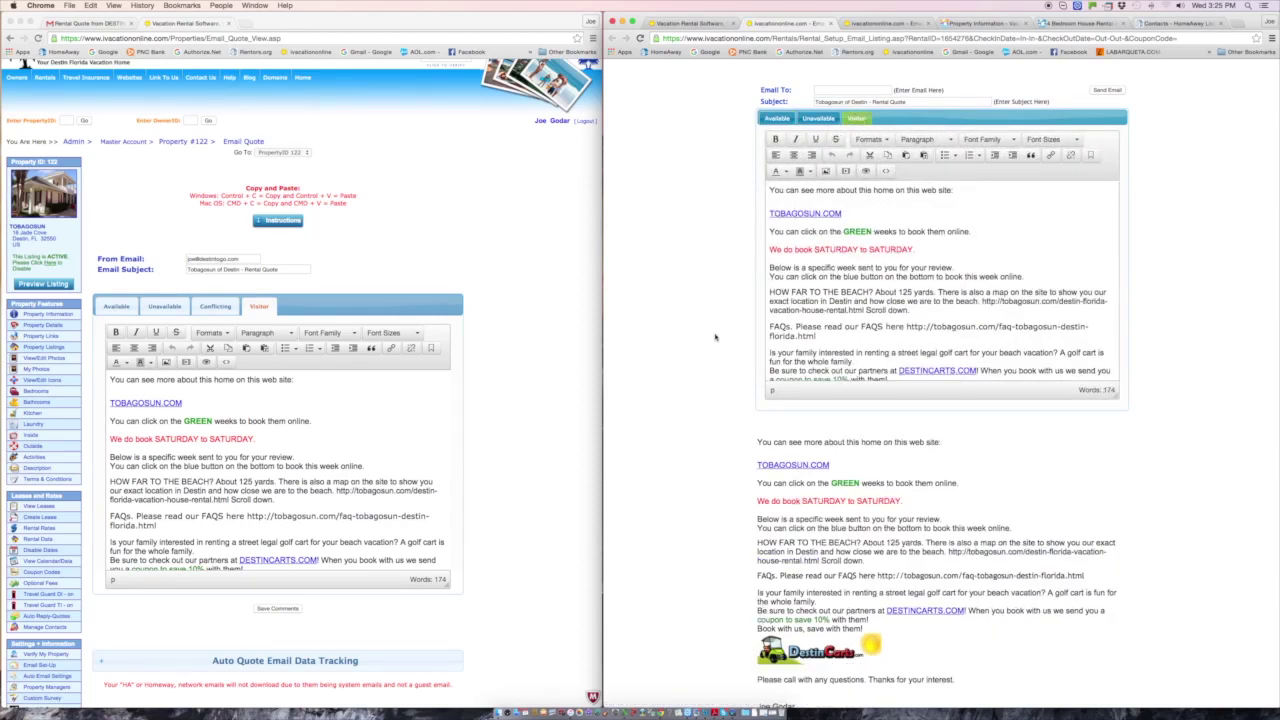
{"action": "left_click", "coordinate": [690, 22]}
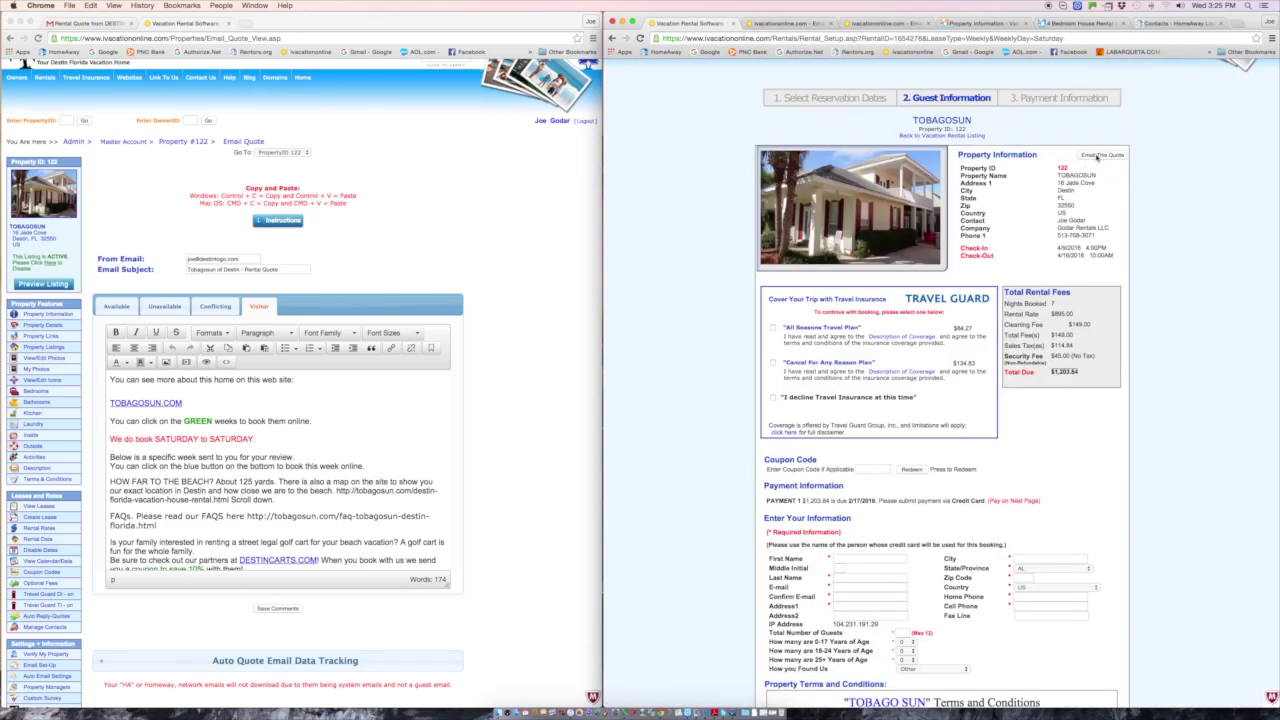
{"action": "left_click", "coordinate": [800, 23]}
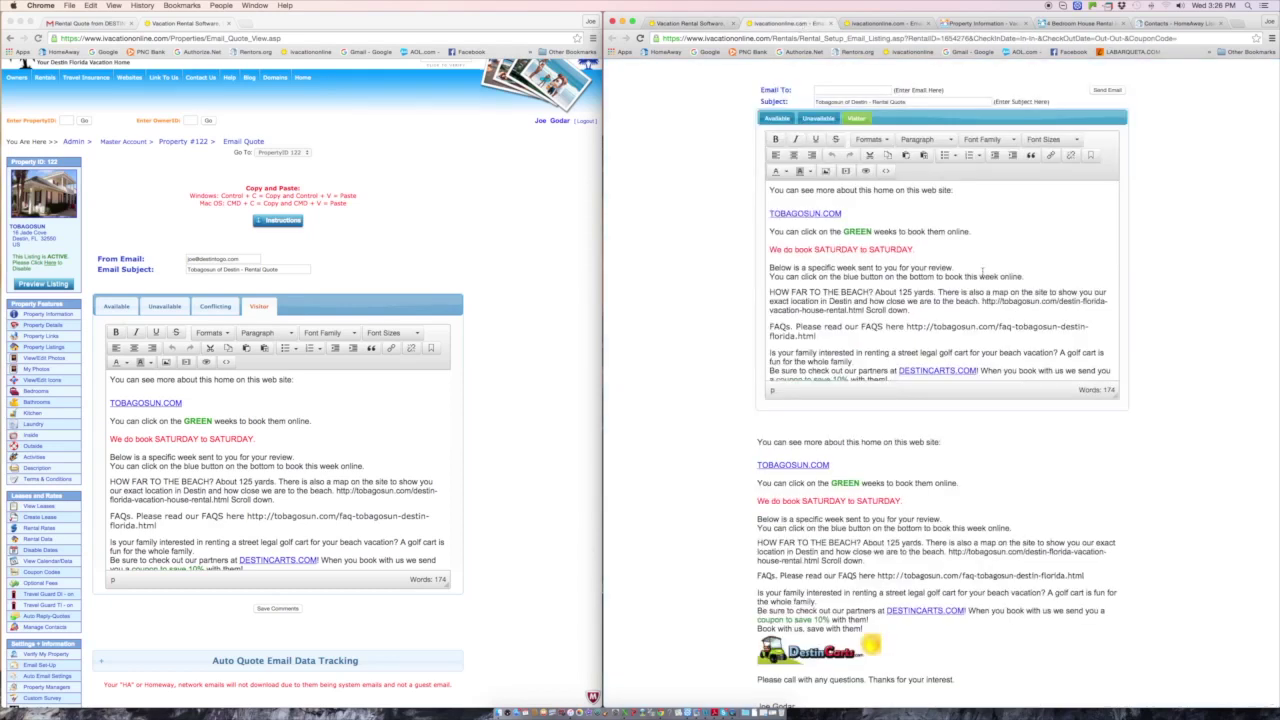
{"action": "left_click", "coordinate": [848, 90]}
{"action": "left_click", "coordinate": [253, 310]}
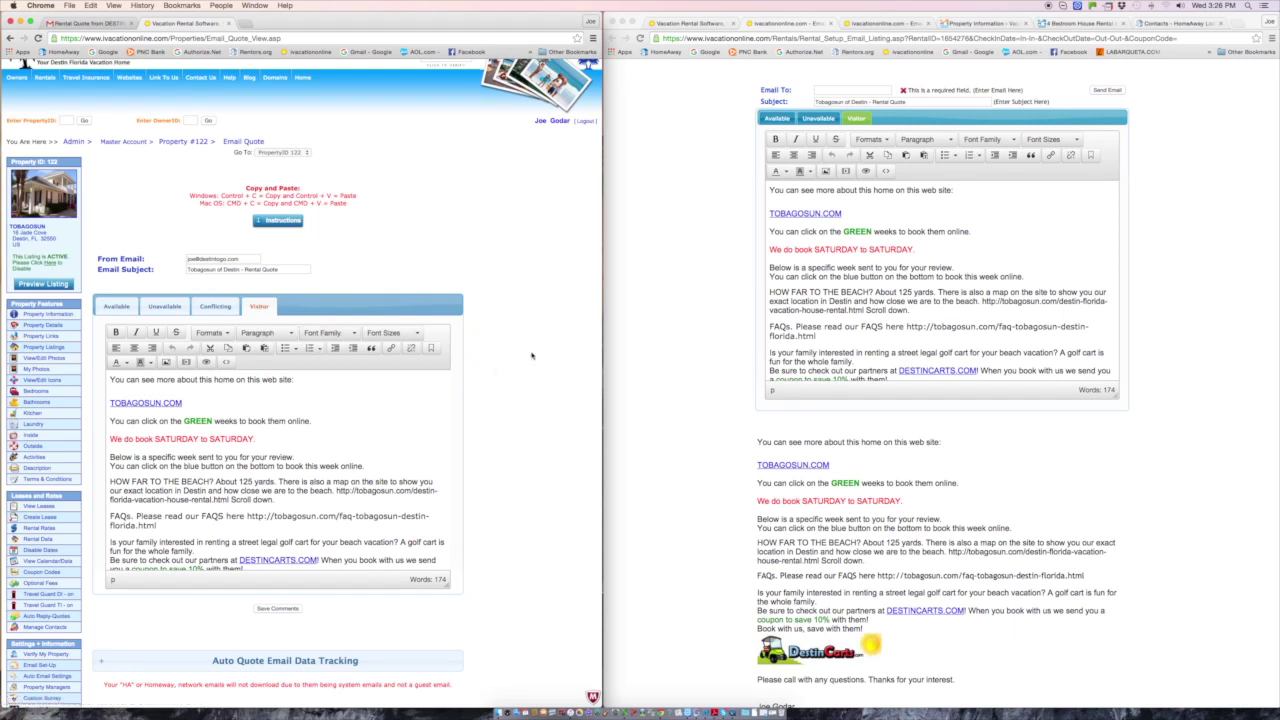
{"action": "scroll", "coordinate": [531, 355], "scroll_direction": "up", "scroll_amount": 1}
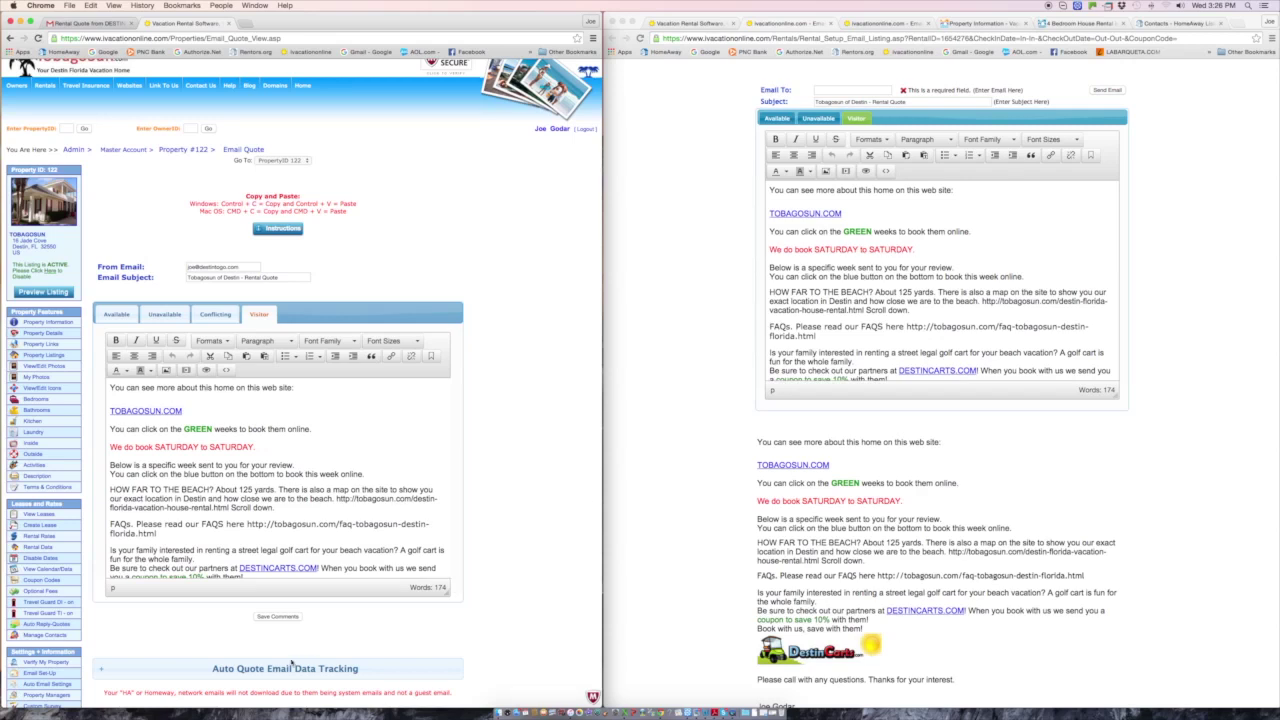
- Expand the Auto Quote Email Data Tracking table and review the listed inquiries
{"action": "scroll", "coordinate": [292, 662], "scroll_direction": "down", "scroll_amount": 3}
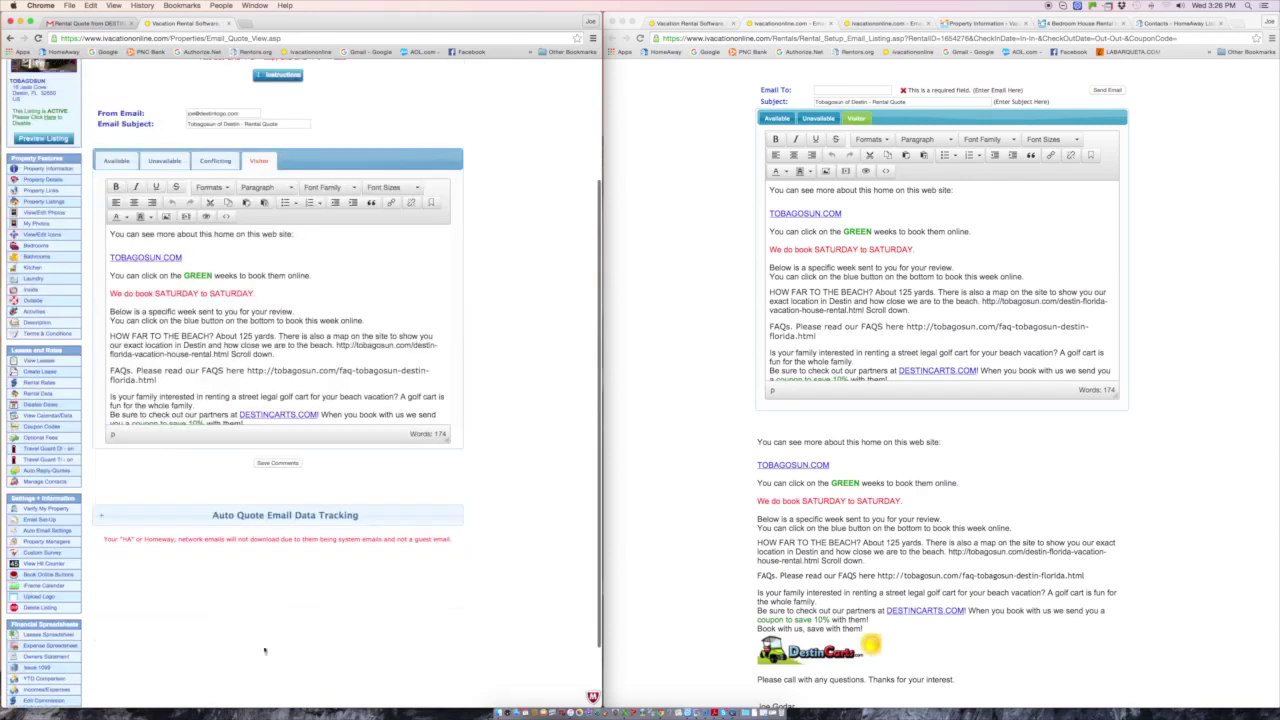
{"action": "left_click", "coordinate": [293, 516]}
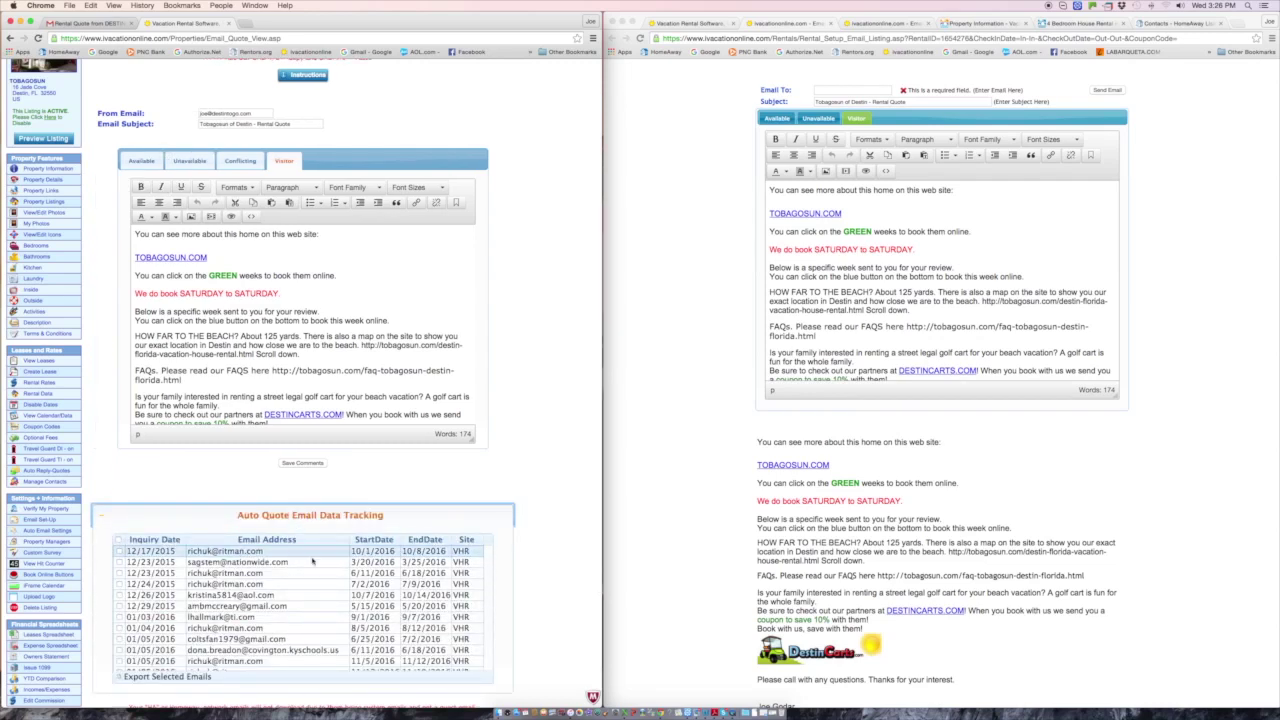
{"action": "scroll", "coordinate": [523, 519], "scroll_direction": "down", "scroll_amount": 2}
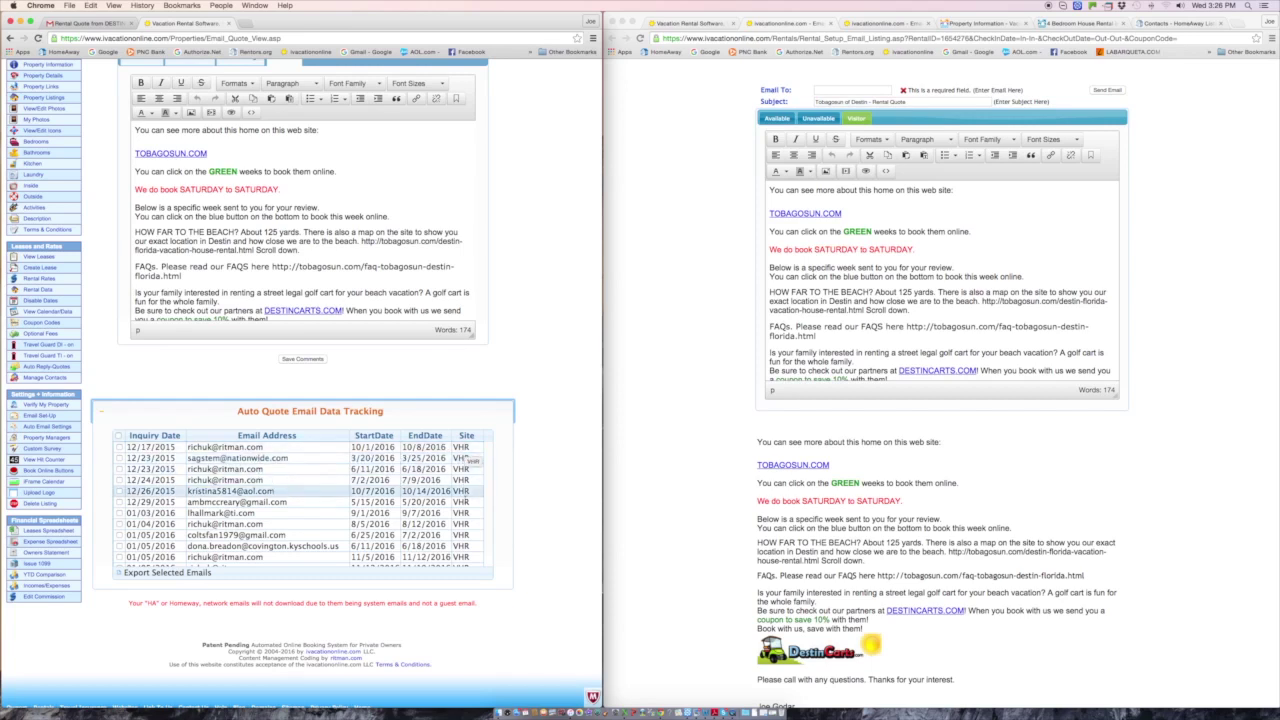
{"action": "scroll", "coordinate": [298, 494], "scroll_direction": "down", "scroll_amount": 3}
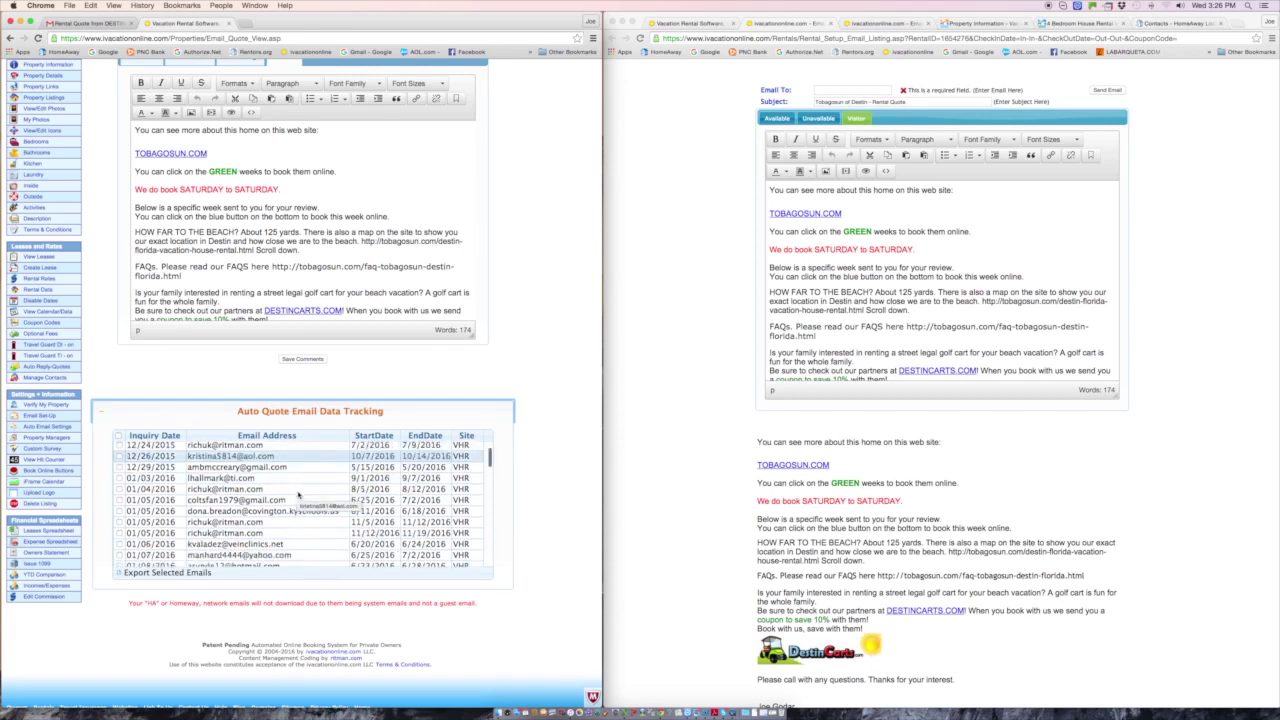
{"action": "scroll", "coordinate": [298, 494], "scroll_direction": "down", "scroll_amount": 10}
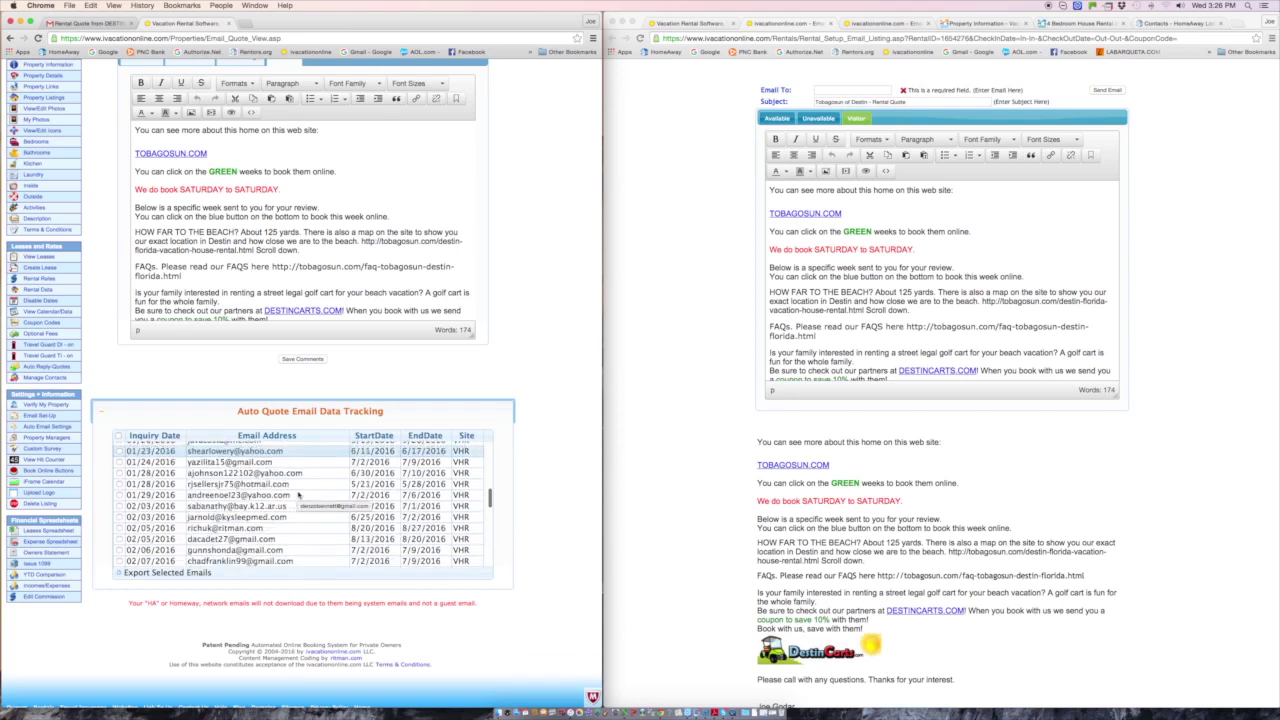
{"action": "scroll", "coordinate": [298, 494], "scroll_direction": "down", "scroll_amount": 8}
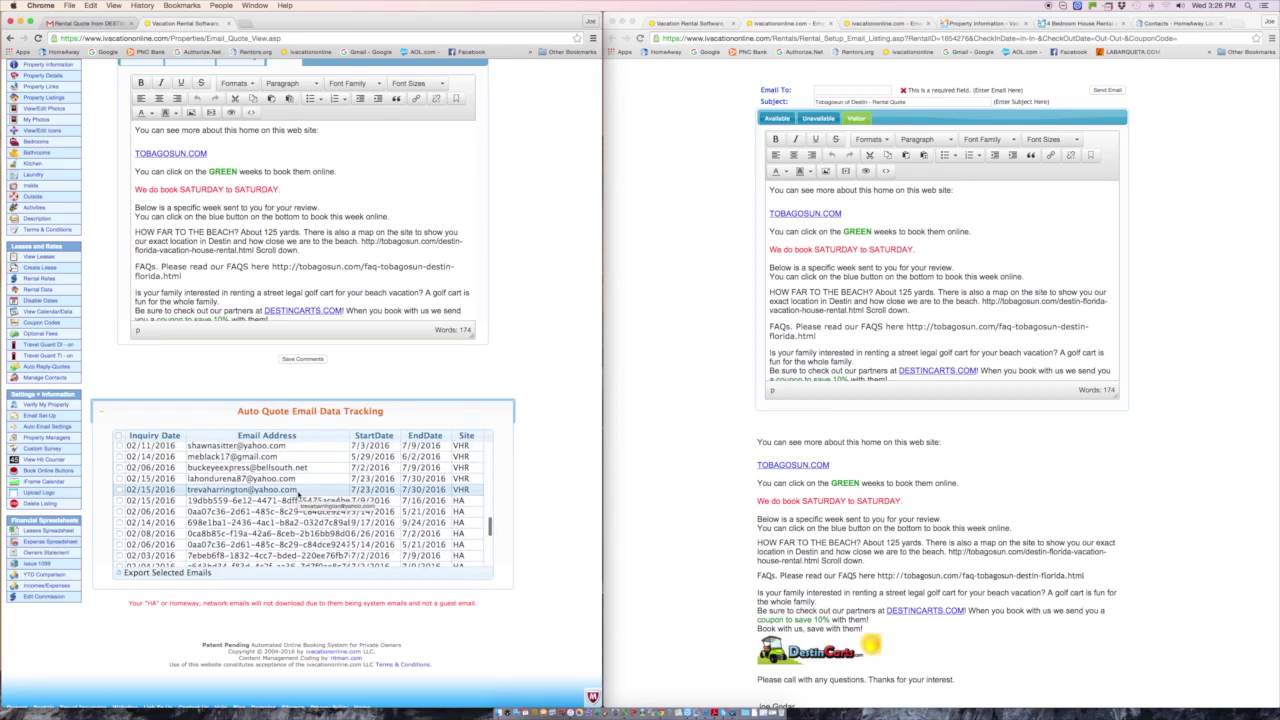
{"action": "scroll", "coordinate": [298, 494], "scroll_direction": "down", "scroll_amount": 2}
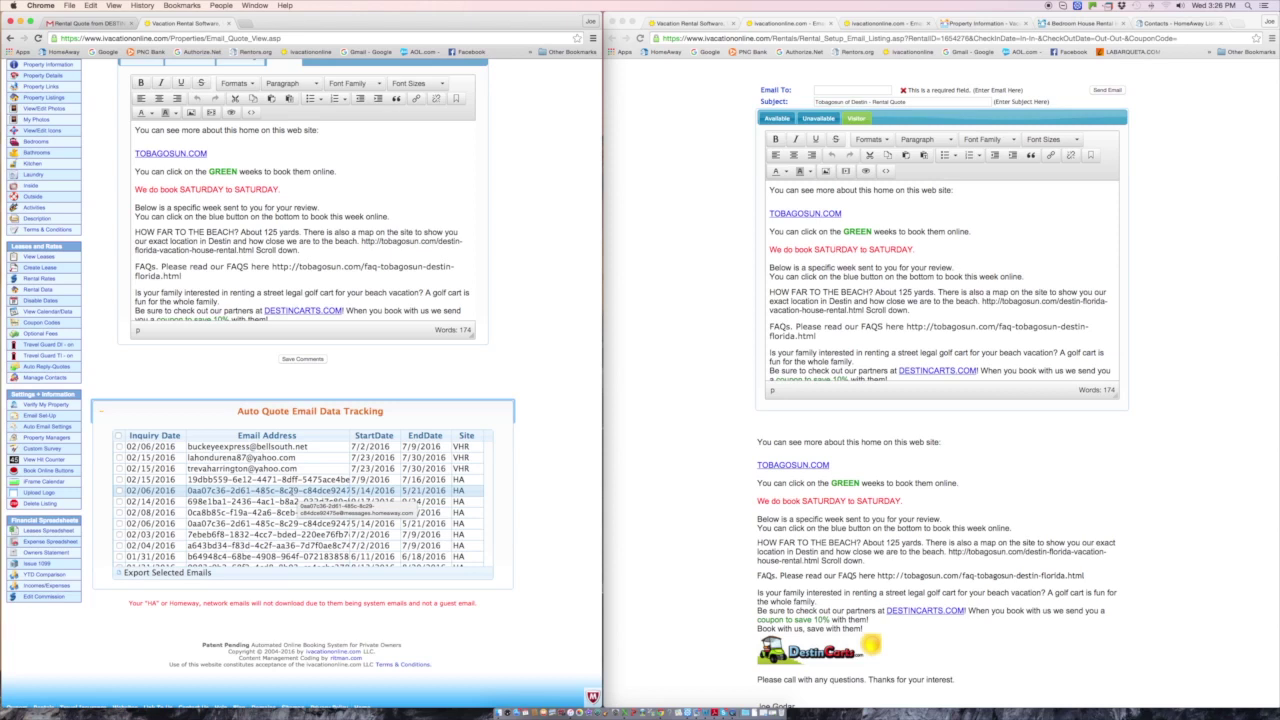
{"action": "scroll", "coordinate": [292, 494], "scroll_direction": "up", "scroll_amount": 7}
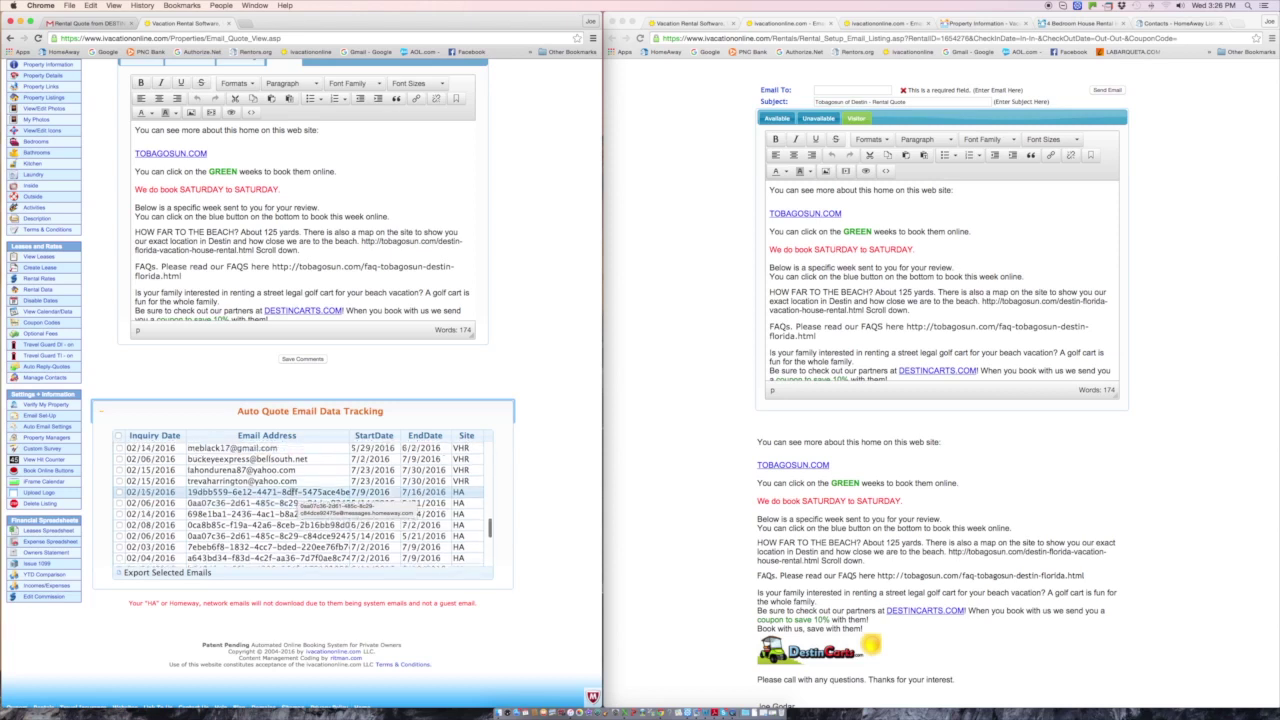
{"action": "scroll", "coordinate": [268, 490], "scroll_direction": "up", "scroll_amount": 8}
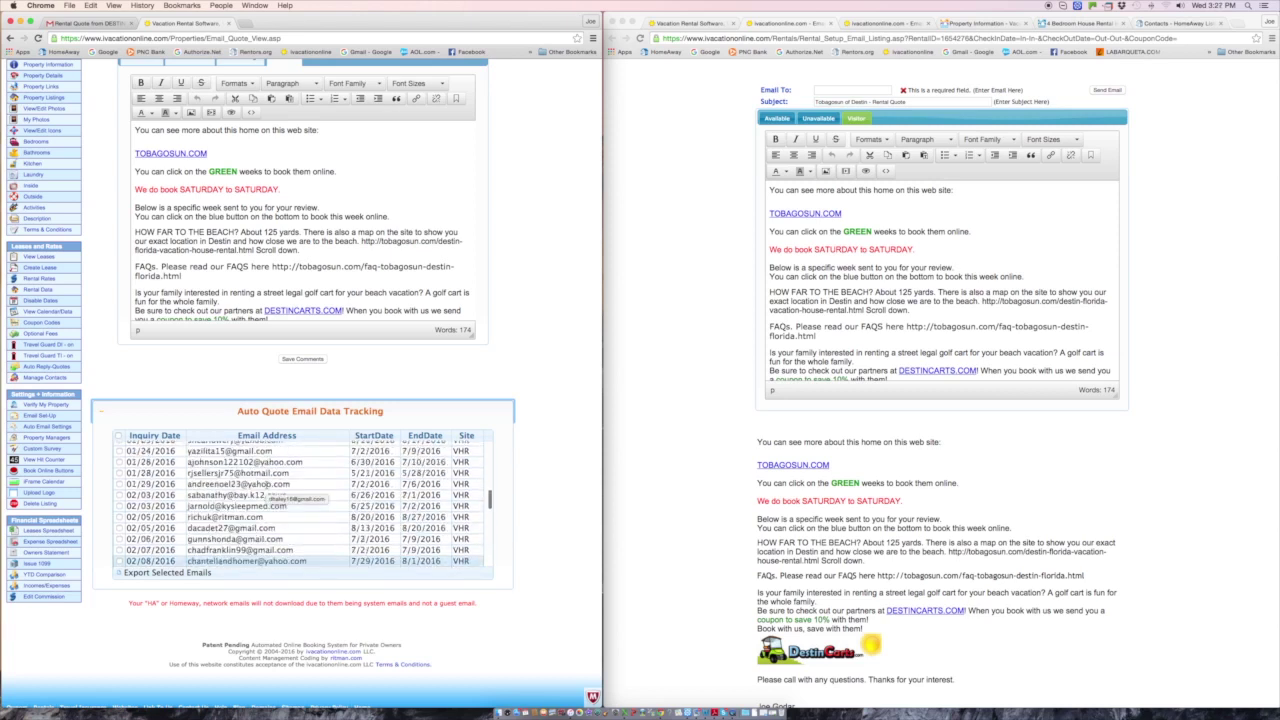
- Select all inquiry rows, export them, and open ivacAutoreplyEmails (8).csv in Excel
{"action": "left_click", "coordinate": [118, 436]}
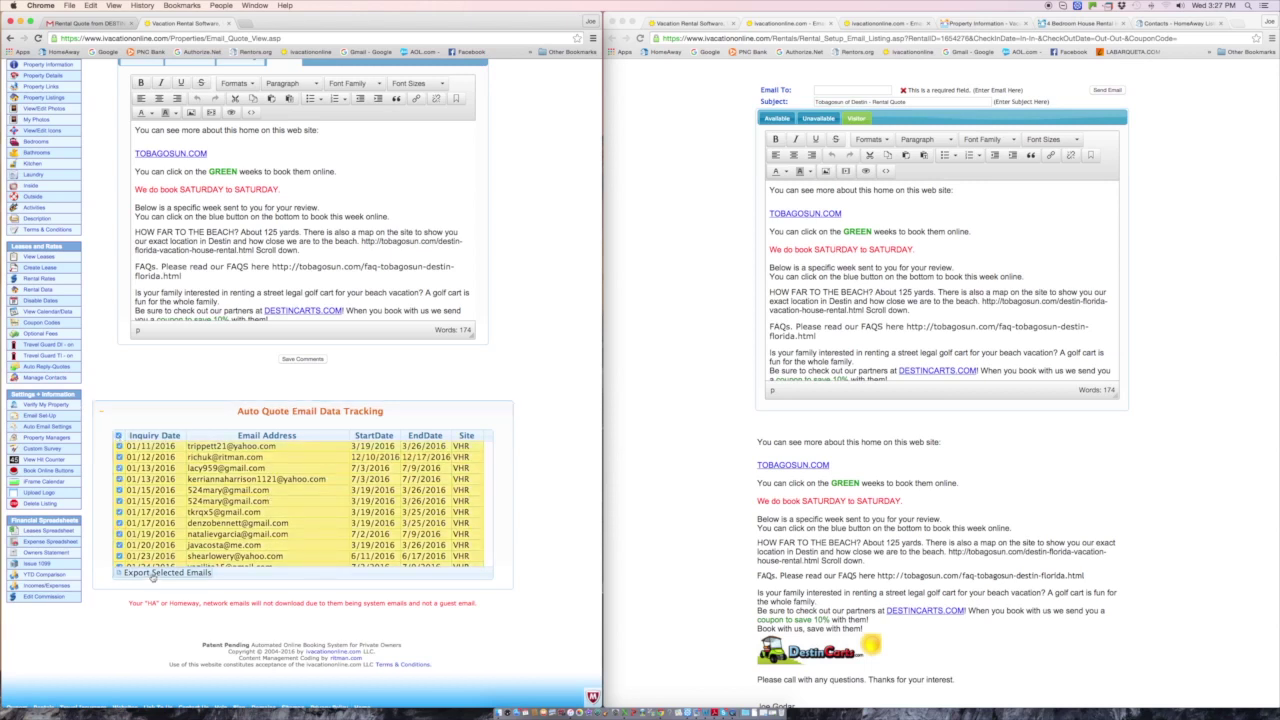
{"action": "left_click", "coordinate": [152, 574]}
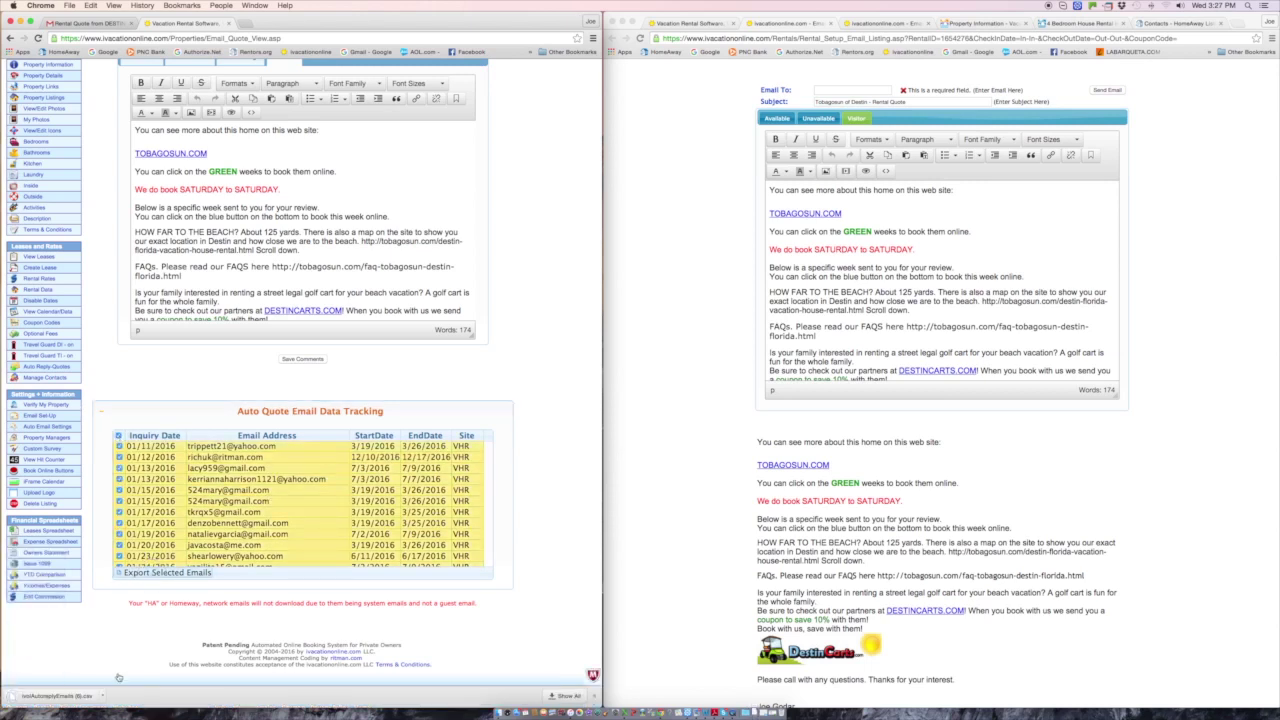
{"action": "left_click", "coordinate": [61, 698]}
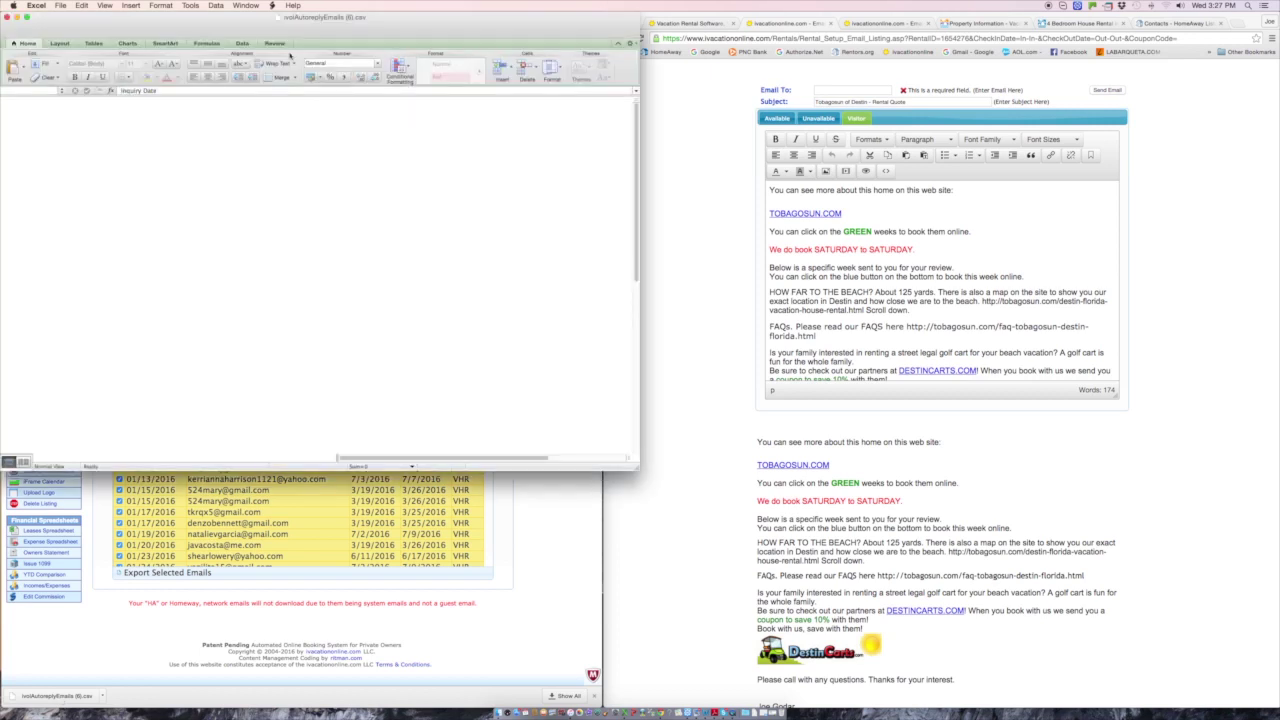
- Widen the Email Address column B and select the addresses in B2:B30
{"action": "left_click_drag", "start_coordinate": [300, 16], "coordinate": [813, 25]}
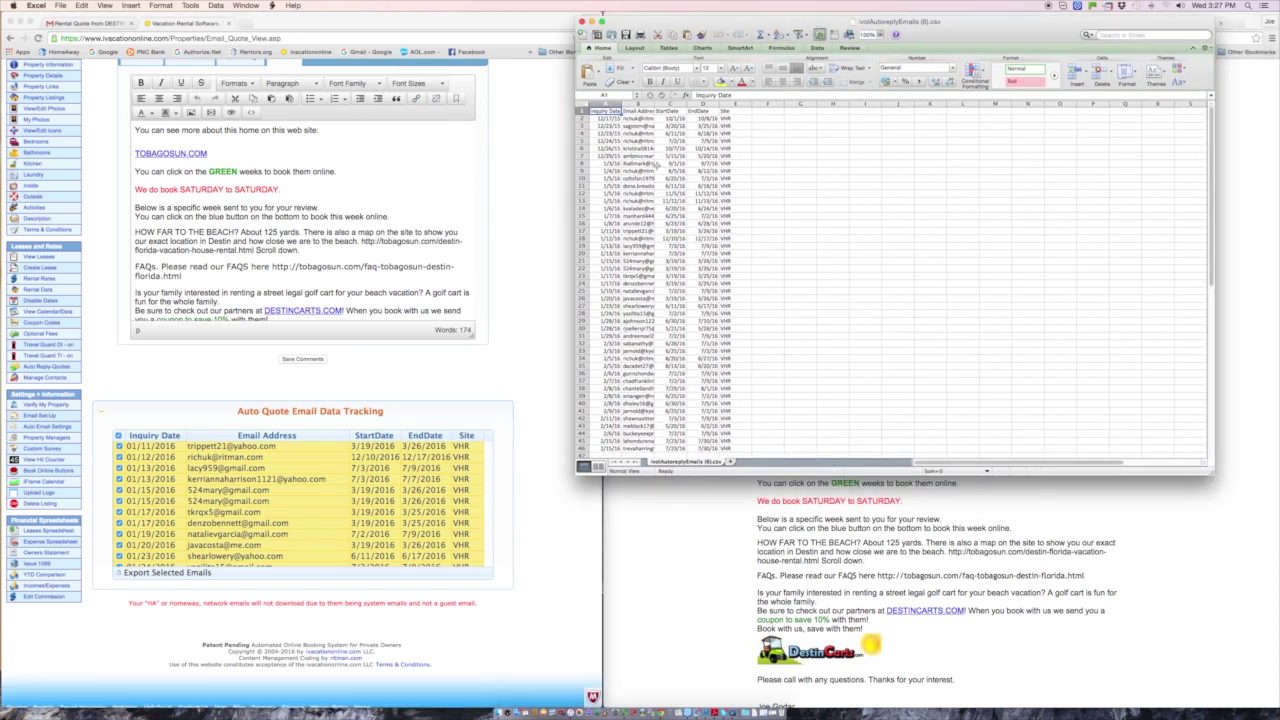
{"action": "left_click_drag", "start_coordinate": [655, 104], "coordinate": [717, 104]}
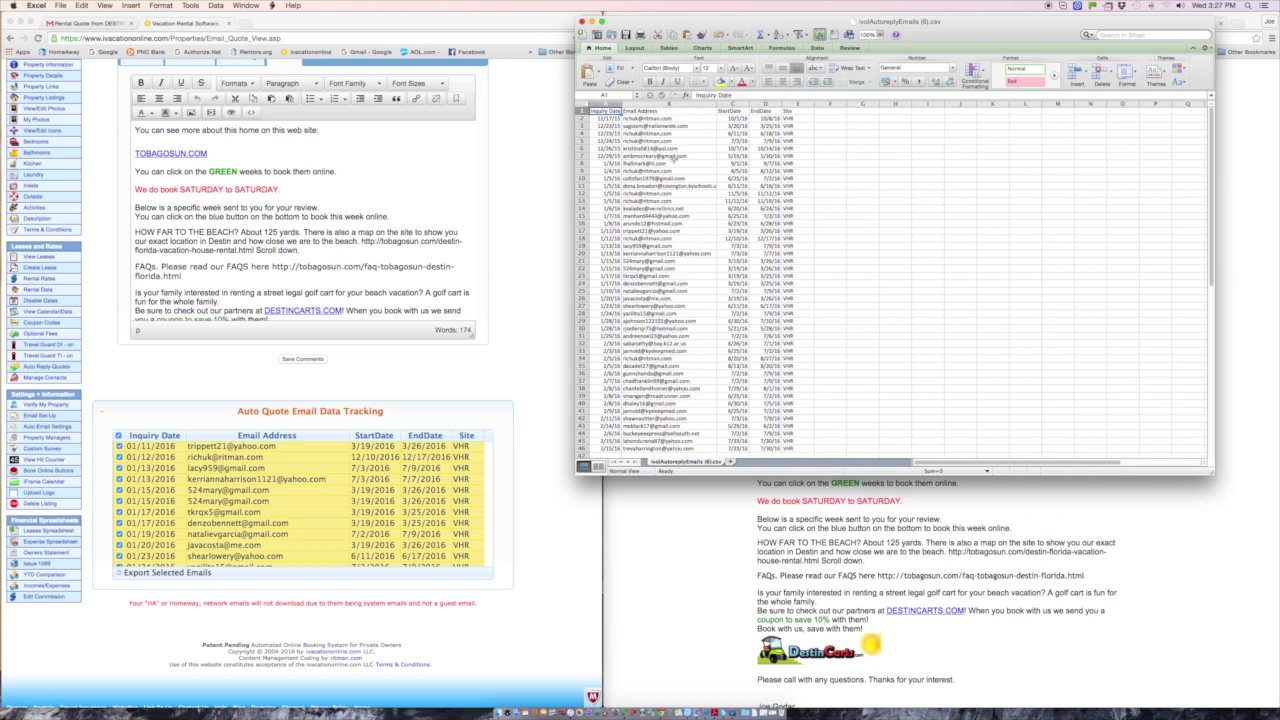
{"action": "left_click_drag", "start_coordinate": [661, 119], "coordinate": [683, 445]}
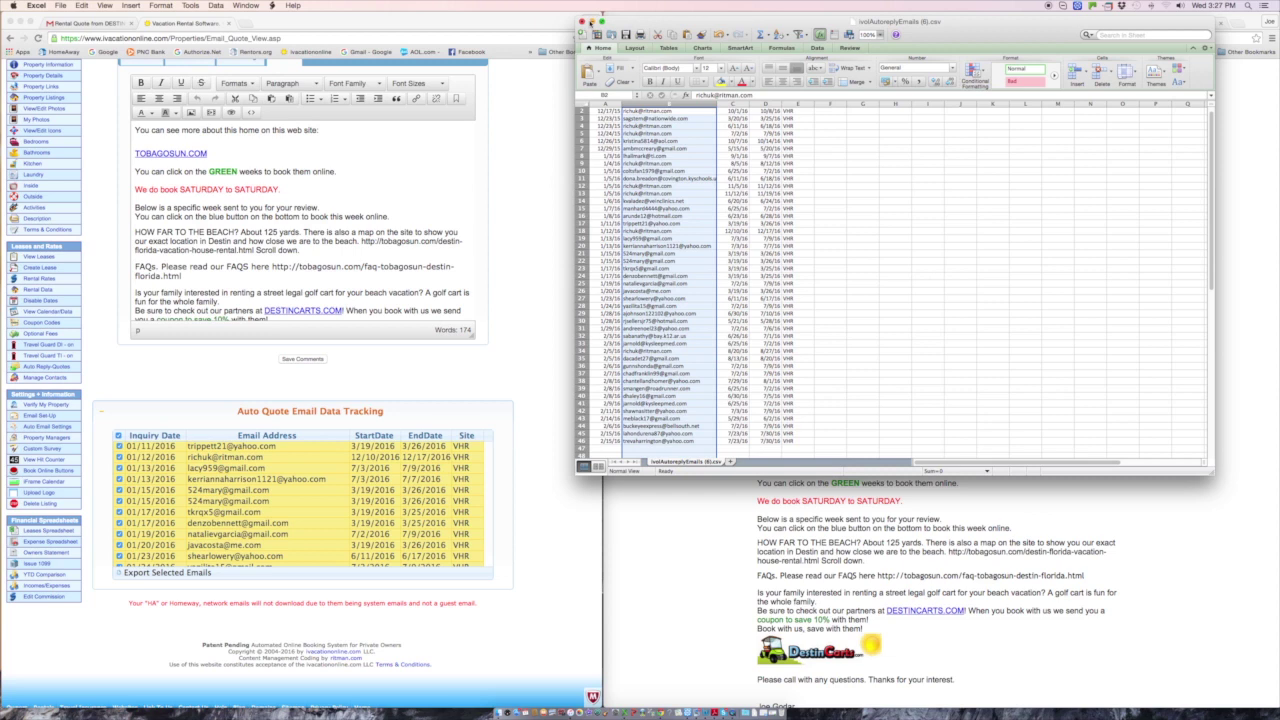
- Uncheck all the inquiry email rows in the tracking table
{"action": "left_click", "coordinate": [252, 497]}
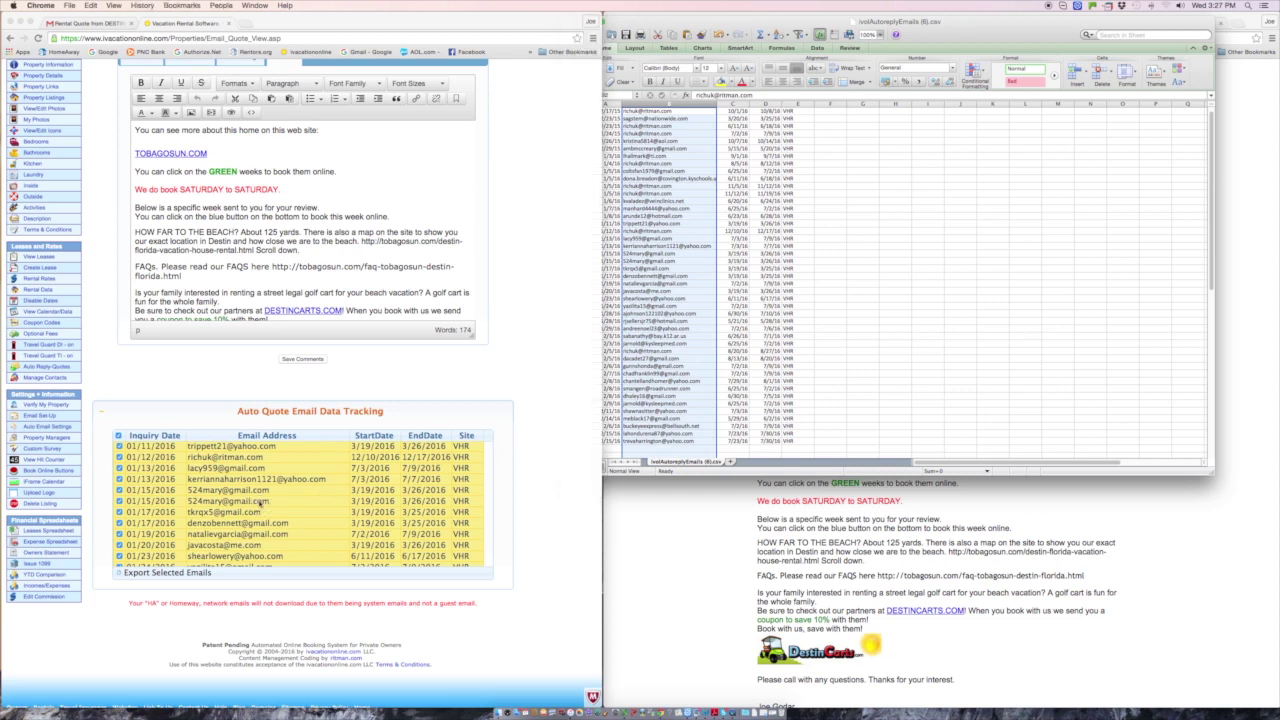
{"action": "left_click", "coordinate": [117, 436]}
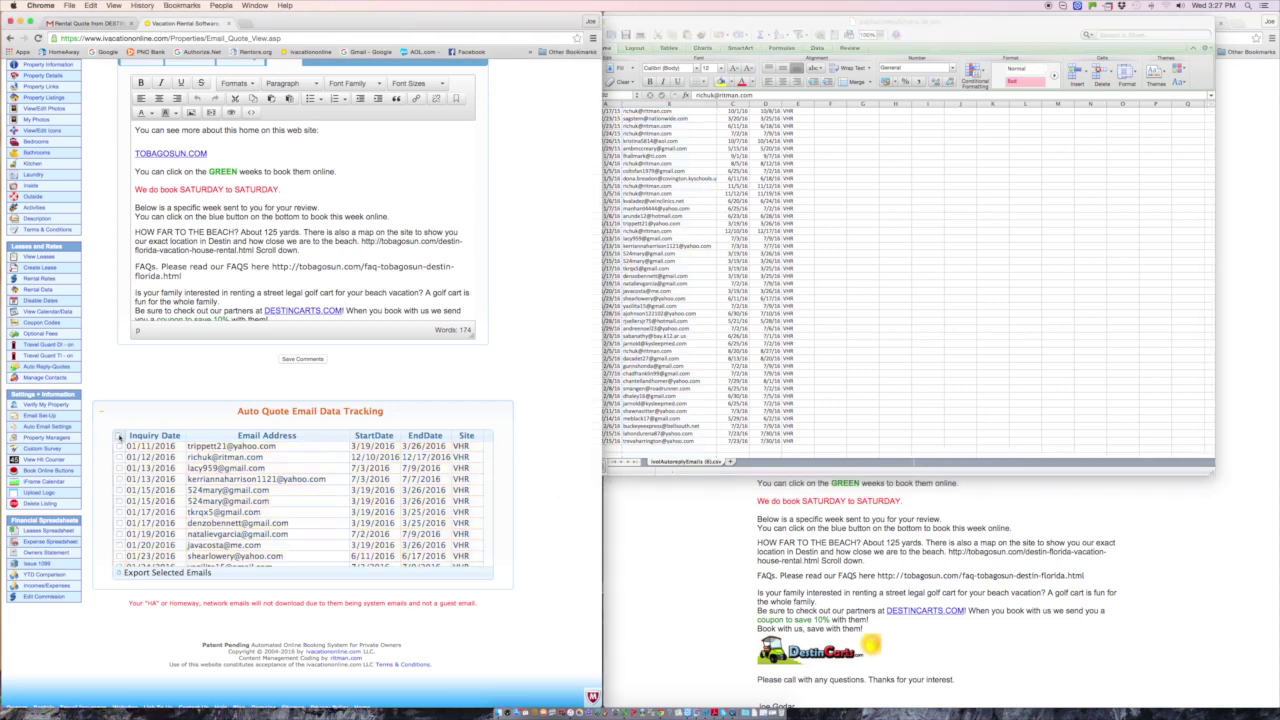
{"action": "scroll", "coordinate": [218, 488], "scroll_direction": "down", "scroll_amount": 5}
{"action": "scroll", "coordinate": [232, 488], "scroll_direction": "down", "scroll_amount": 10}
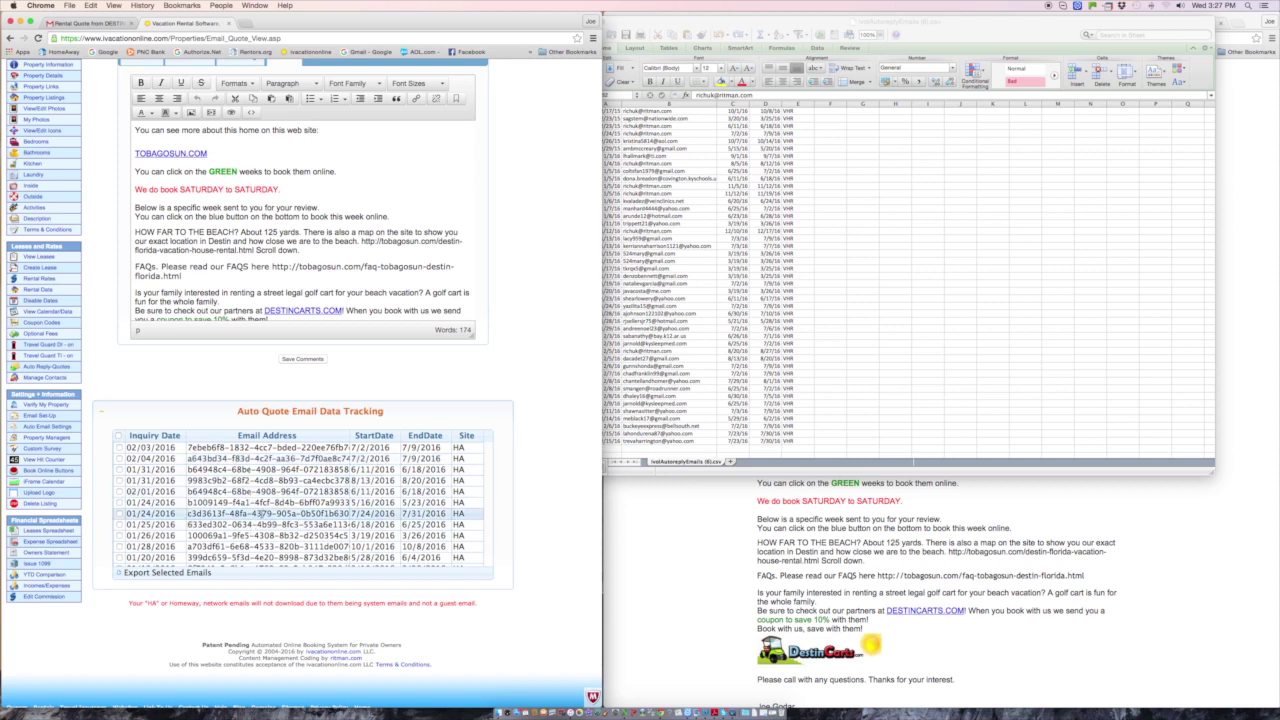
{"action": "scroll", "coordinate": [262, 513], "scroll_direction": "down", "scroll_amount": 10}
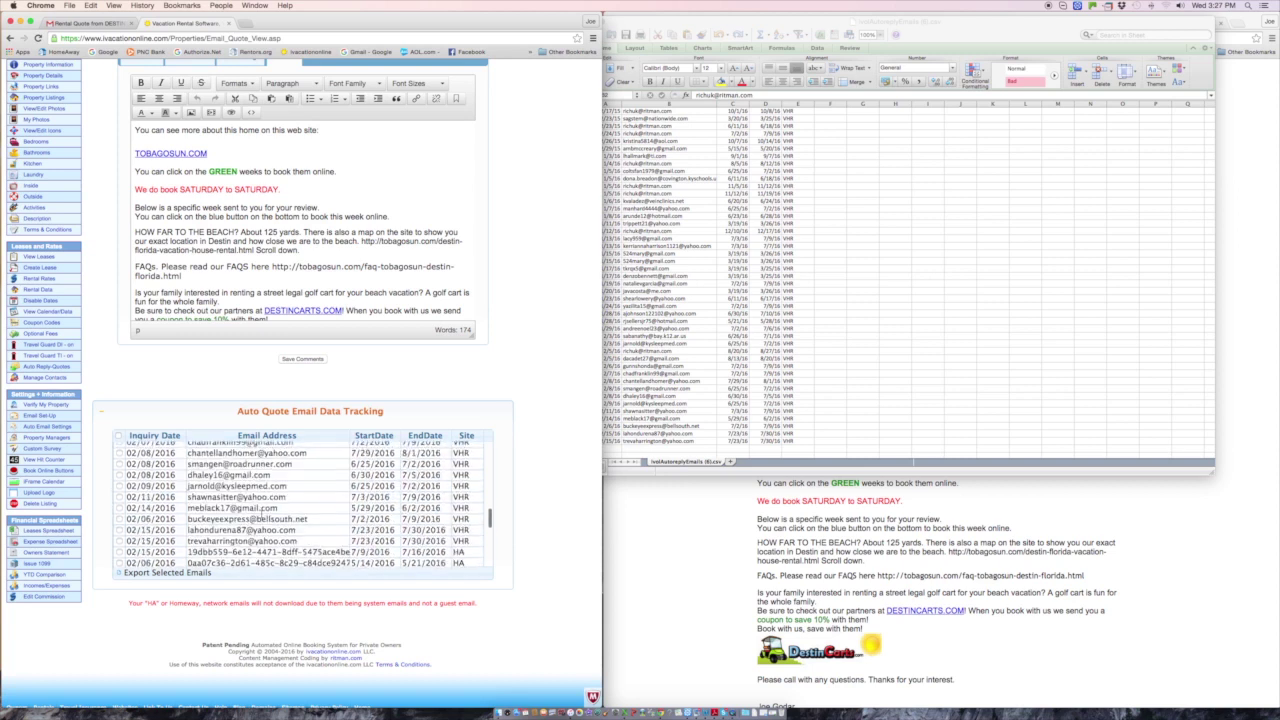
{"action": "scroll", "coordinate": [262, 513], "scroll_direction": "up", "scroll_amount": 3}
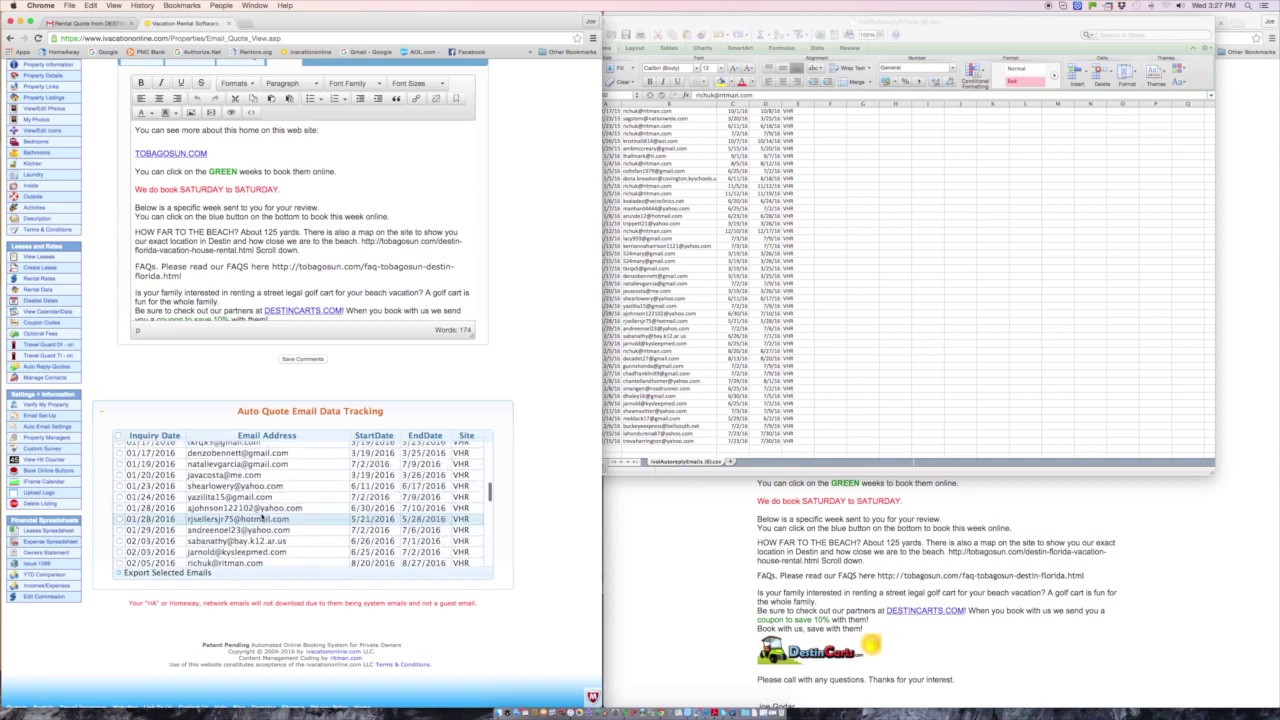
- Close the exported inquiry spreadsheet without saving changes
{"action": "left_click", "coordinate": [661, 20]}
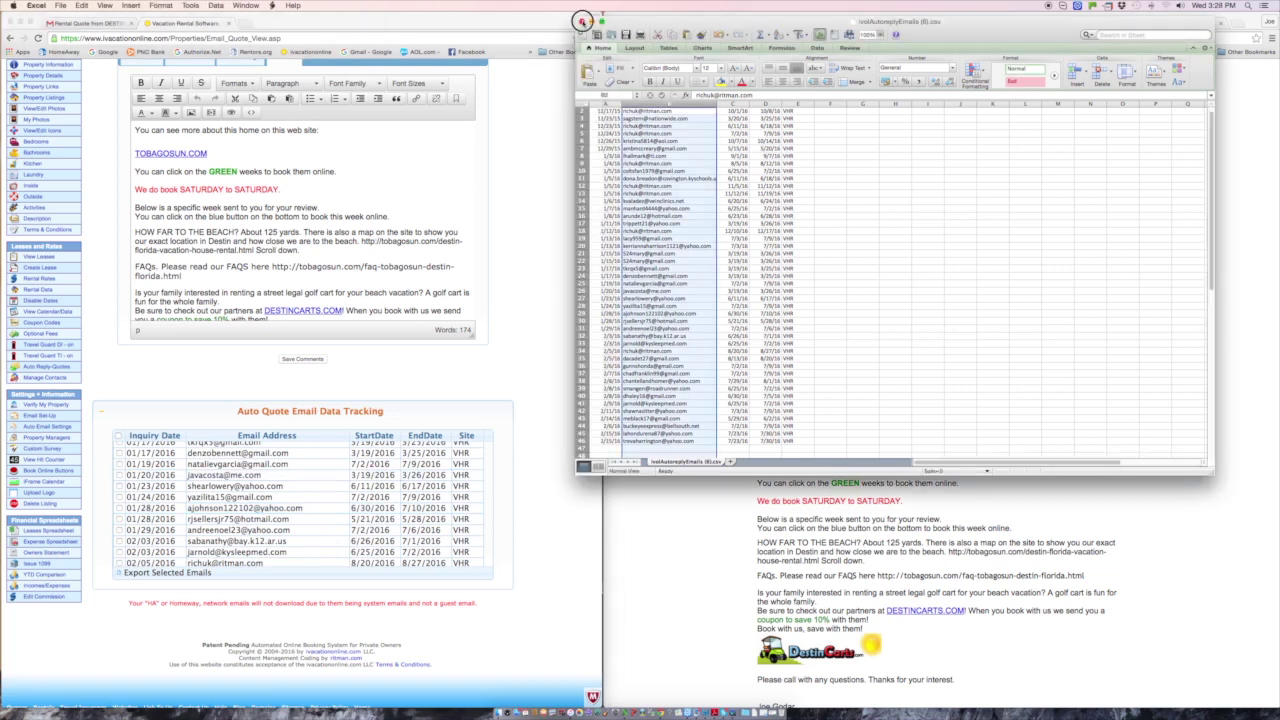
{"action": "left_click", "coordinate": [582, 21]}
{"action": "key", "text": "Escape"}
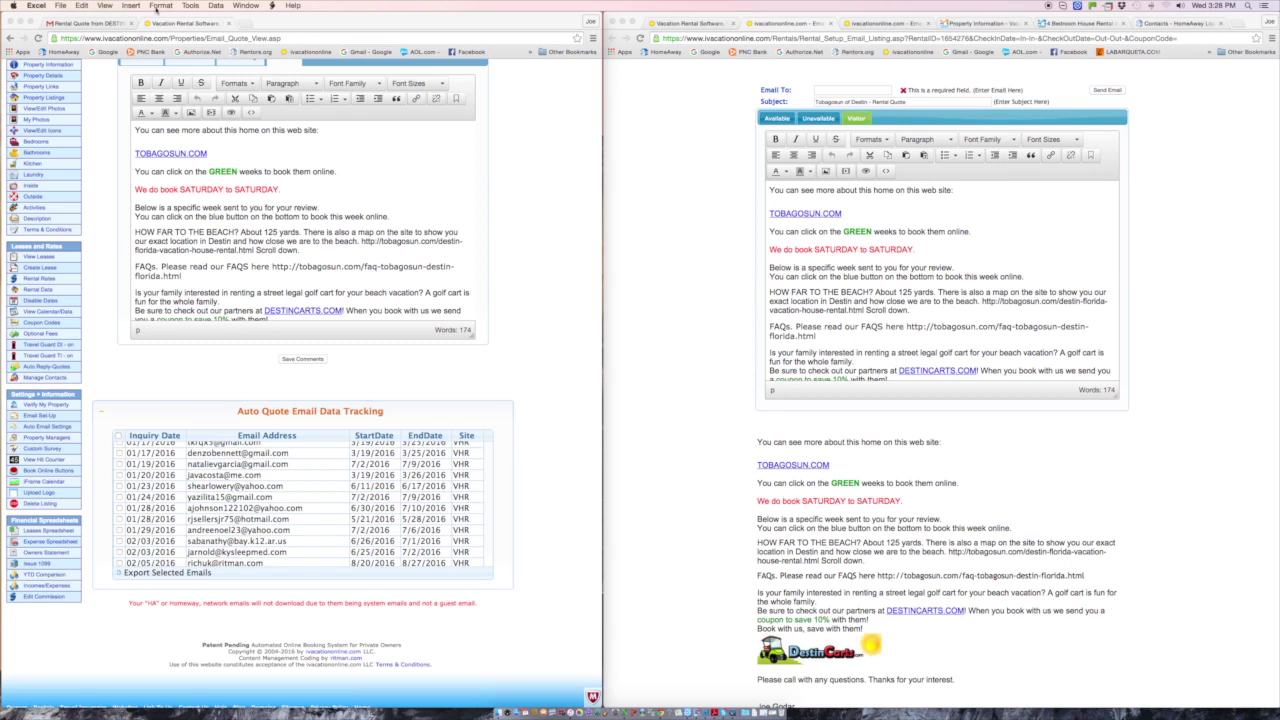
{"action": "left_click", "coordinate": [82, 23]}
{"action": "left_click", "coordinate": [82, 23]}
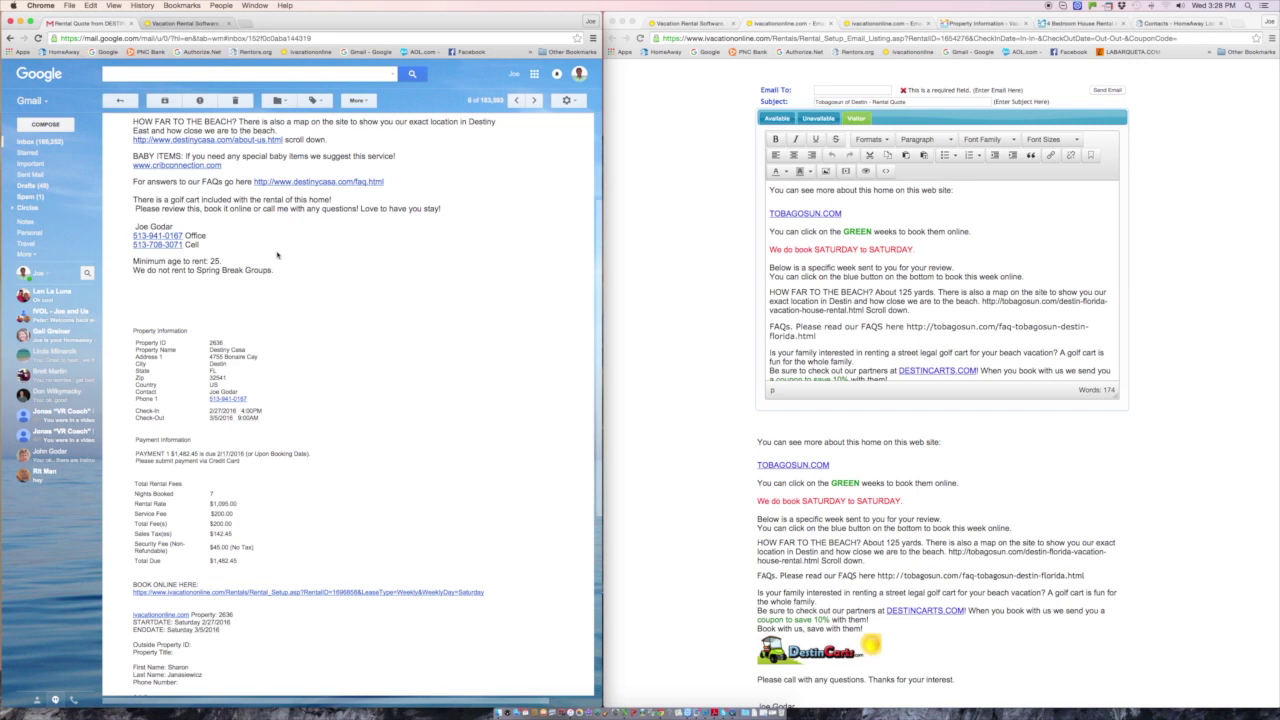
{"action": "scroll", "coordinate": [276, 268], "scroll_direction": "up", "scroll_amount": 5}
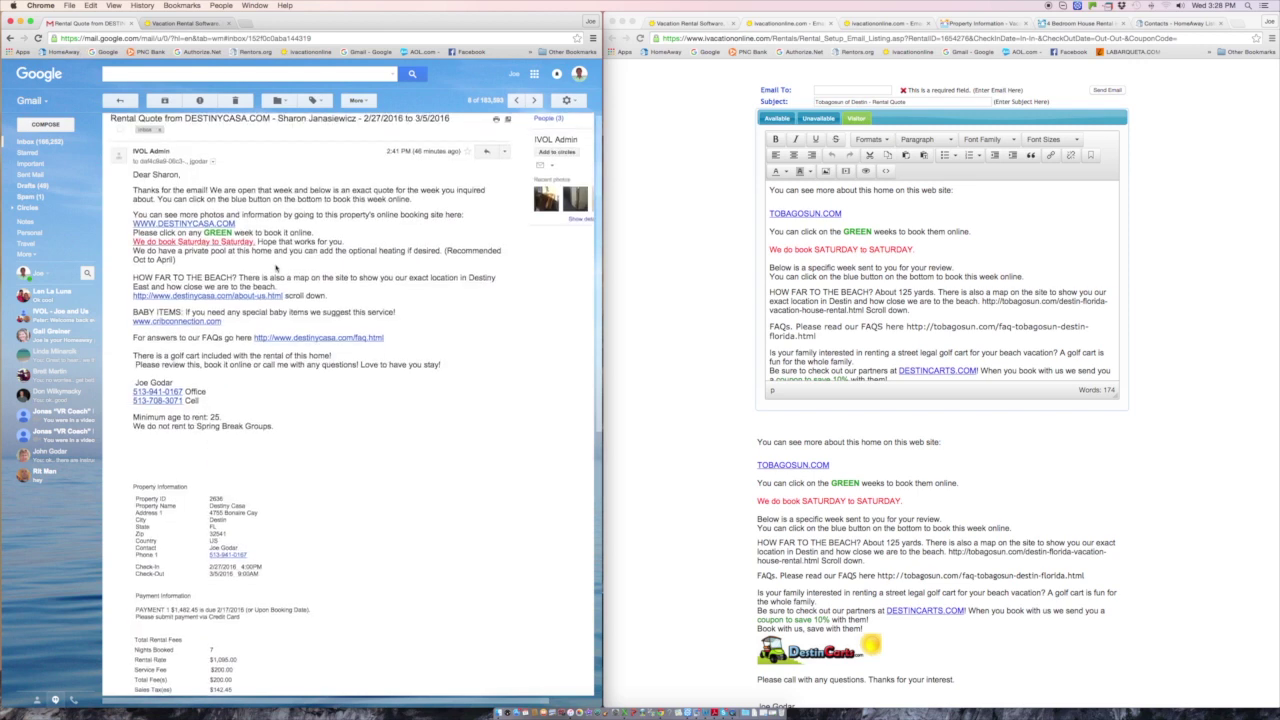
{"action": "left_click", "coordinate": [70, 145]}
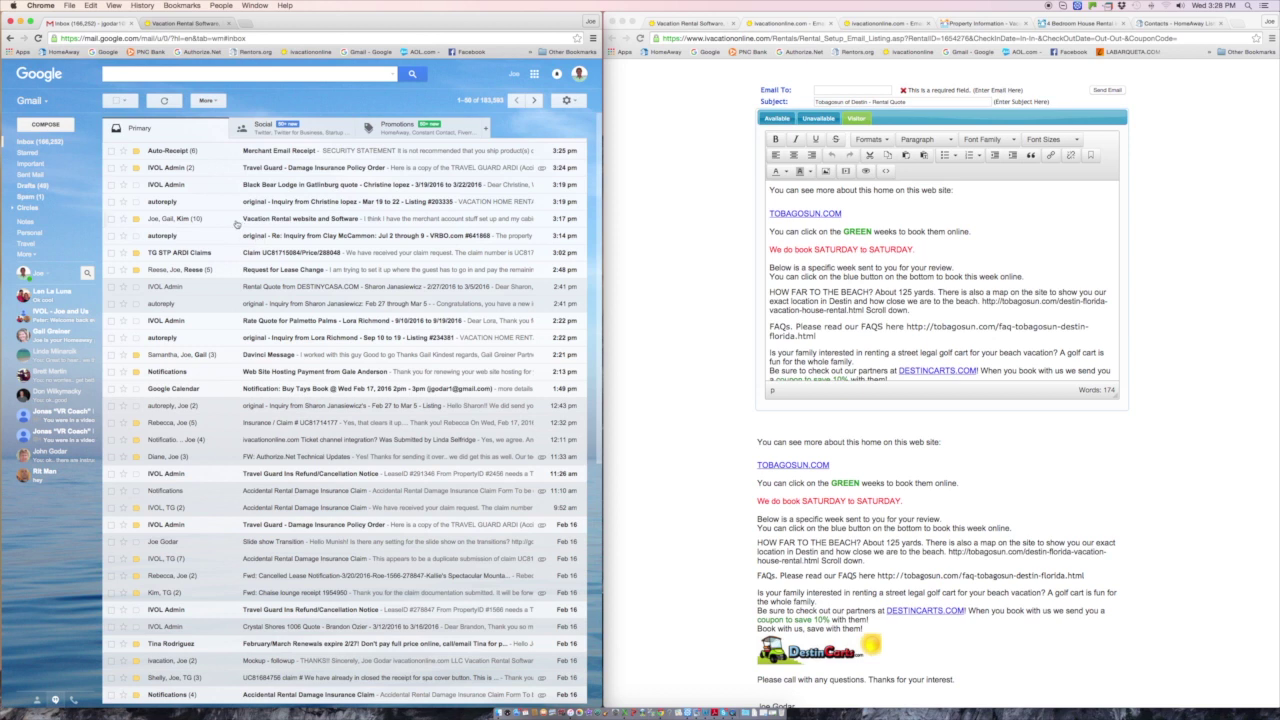
{"action": "left_click", "coordinate": [193, 303]}
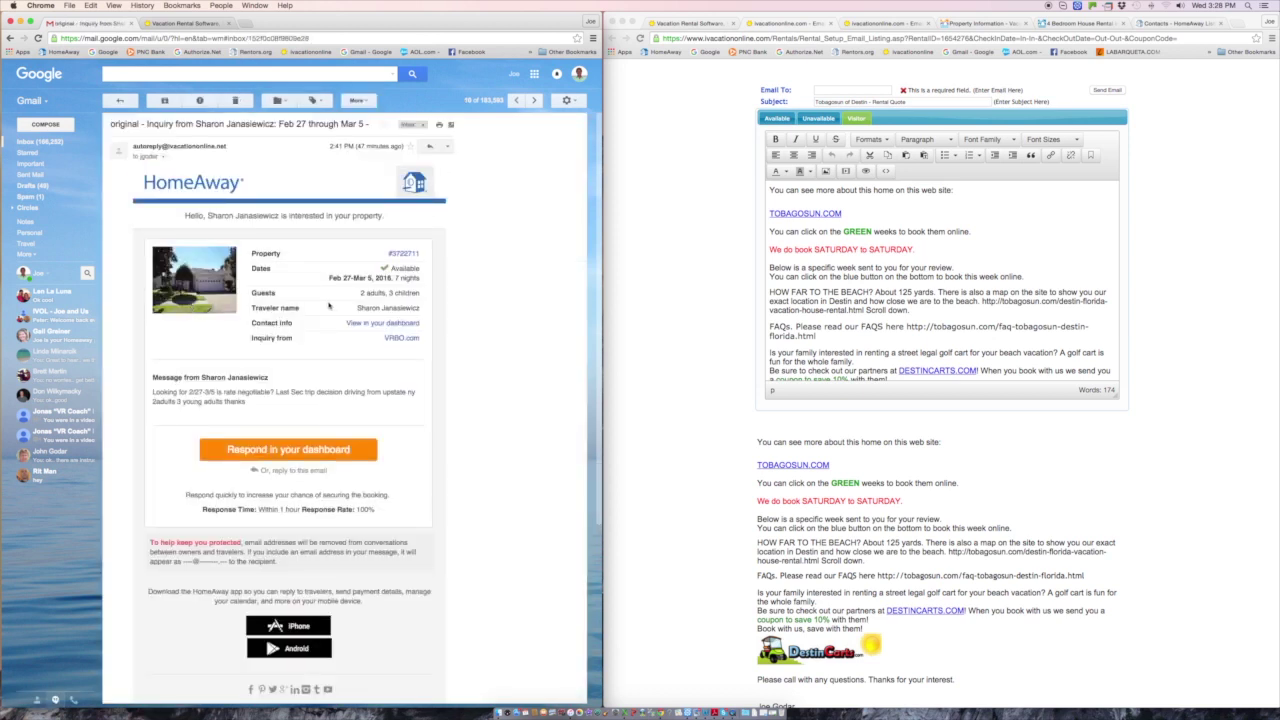
{"action": "left_click_drag", "start_coordinate": [154, 392], "coordinate": [259, 409]}
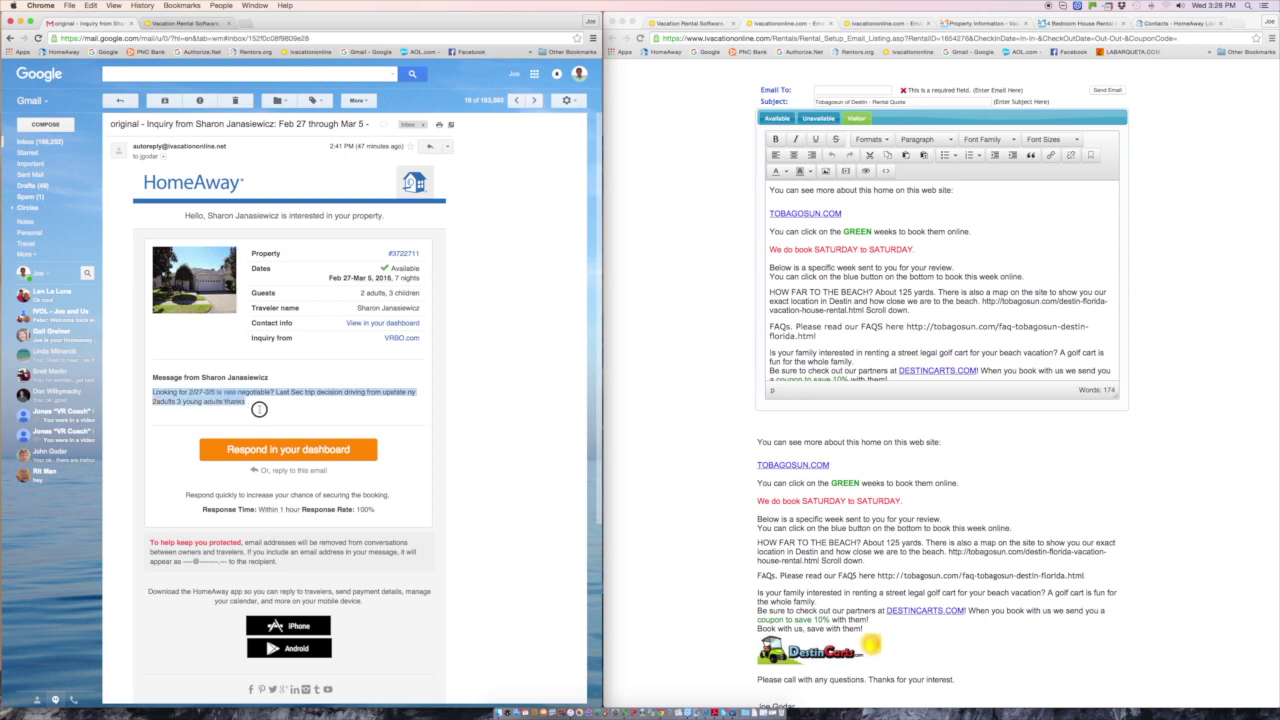
{"action": "left_click", "coordinate": [265, 415]}
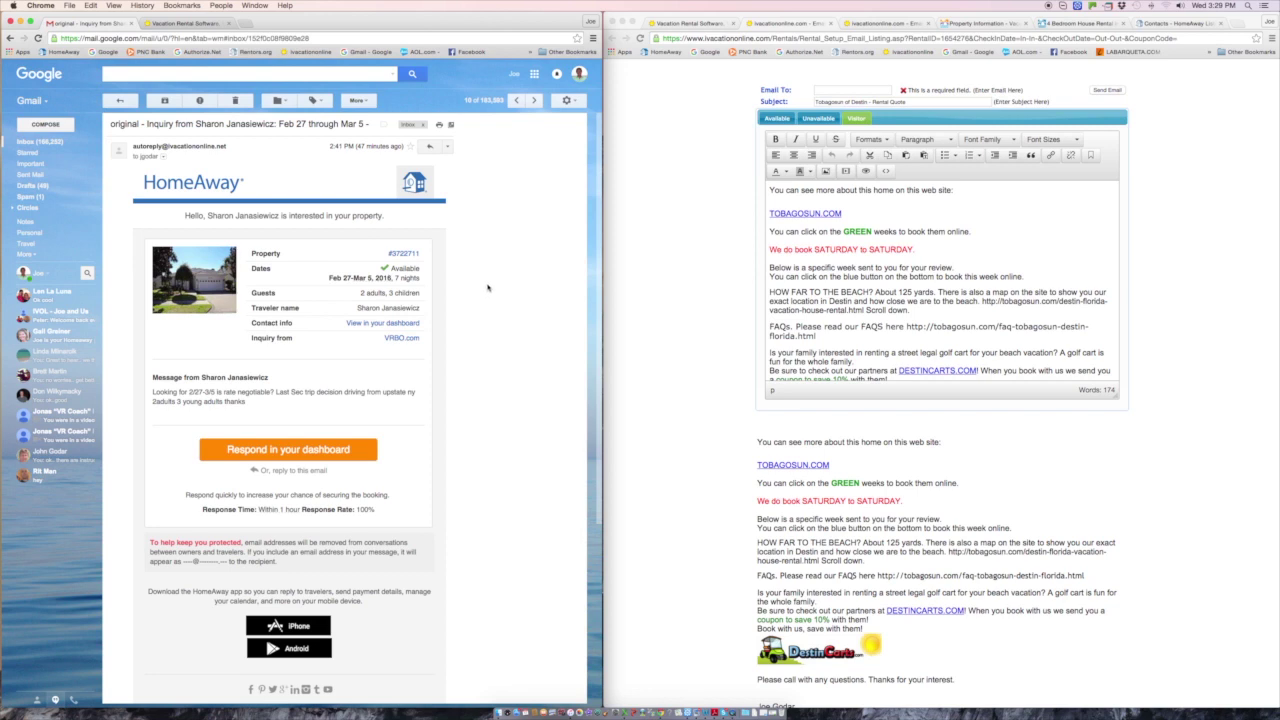
{"action": "left_click", "coordinate": [182, 22]}
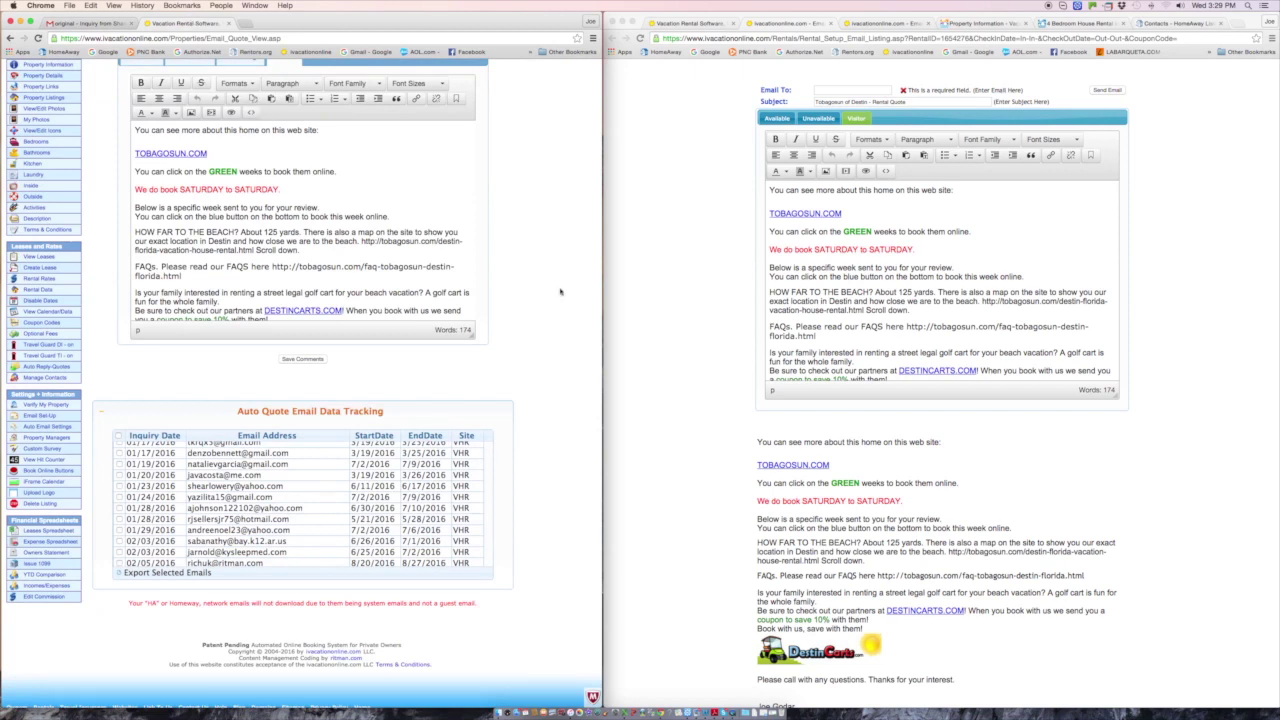
{"action": "scroll", "coordinate": [560, 291], "scroll_direction": "up", "scroll_amount": 3}
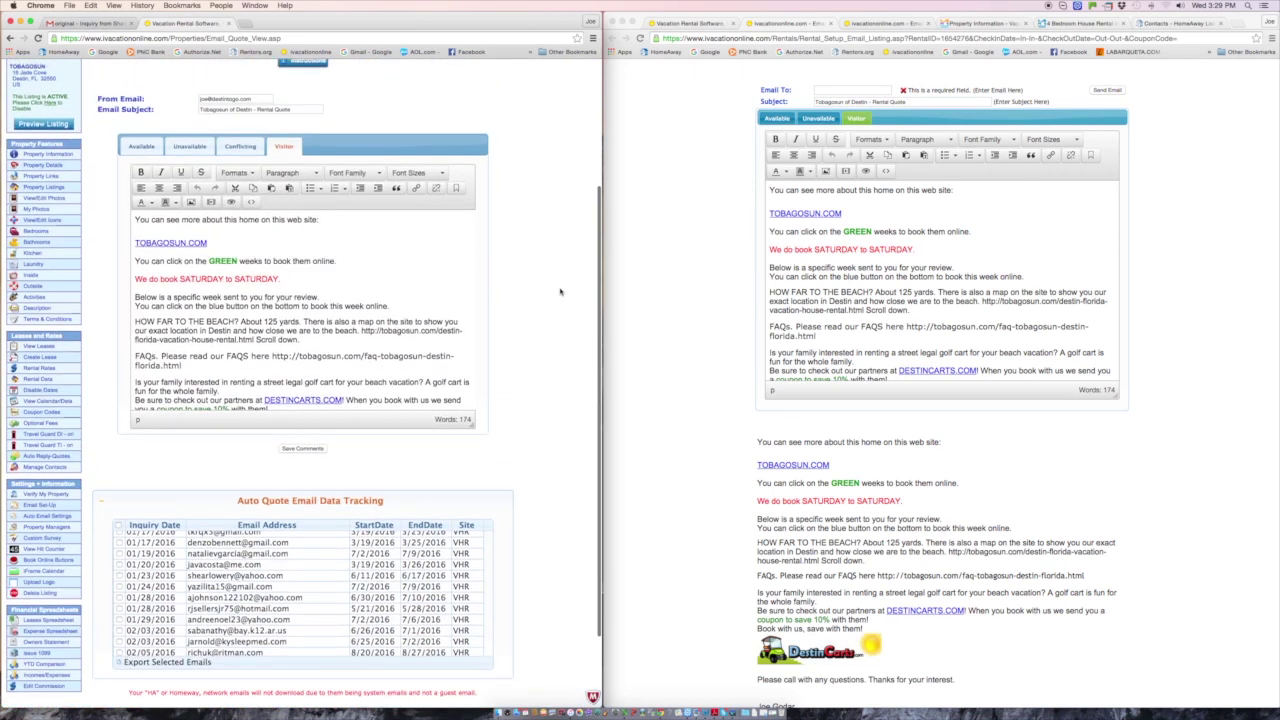
{"action": "scroll", "coordinate": [560, 291], "scroll_direction": "up", "scroll_amount": 2}
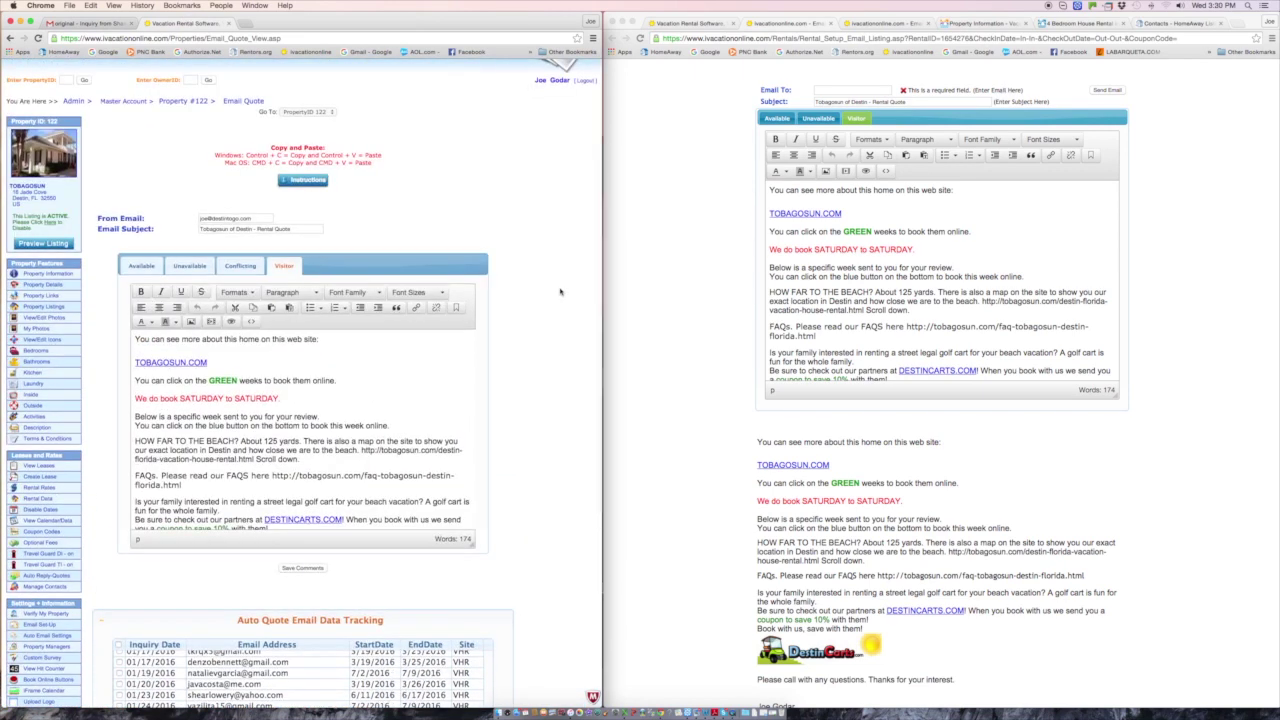